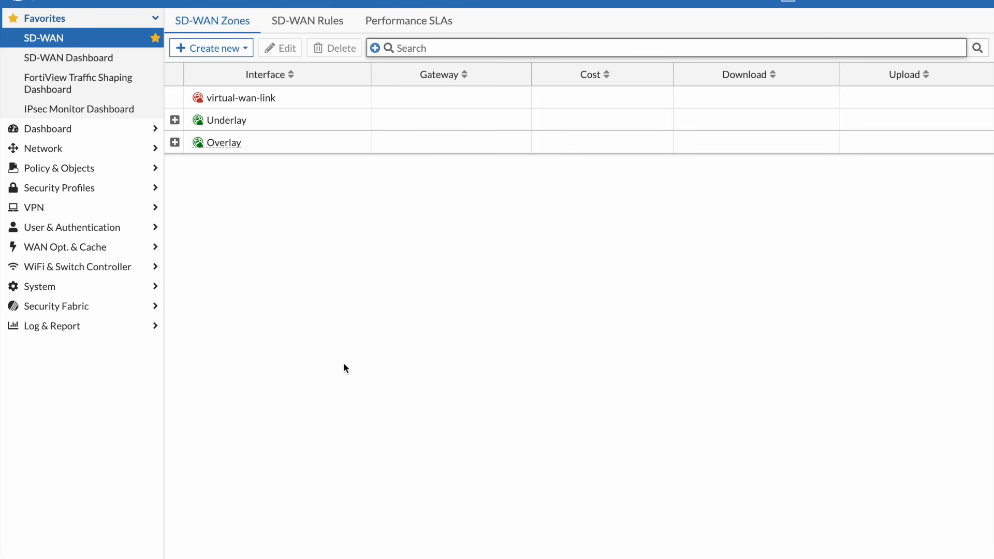
Expand the Underlay and Overlay SD-WAN zones and view the Underlay zone's member details
click(174, 120)
click(174, 187)
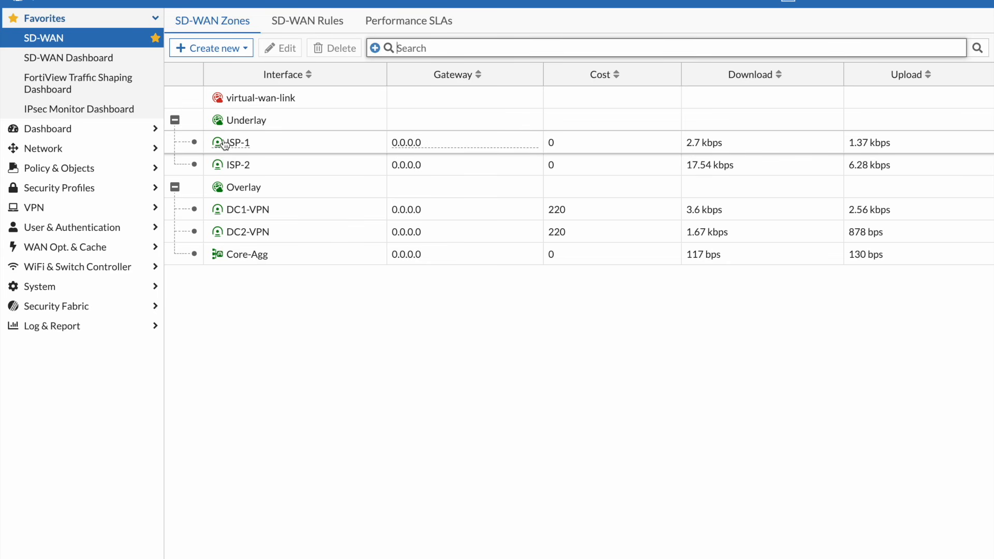
mouse_move(233, 126)
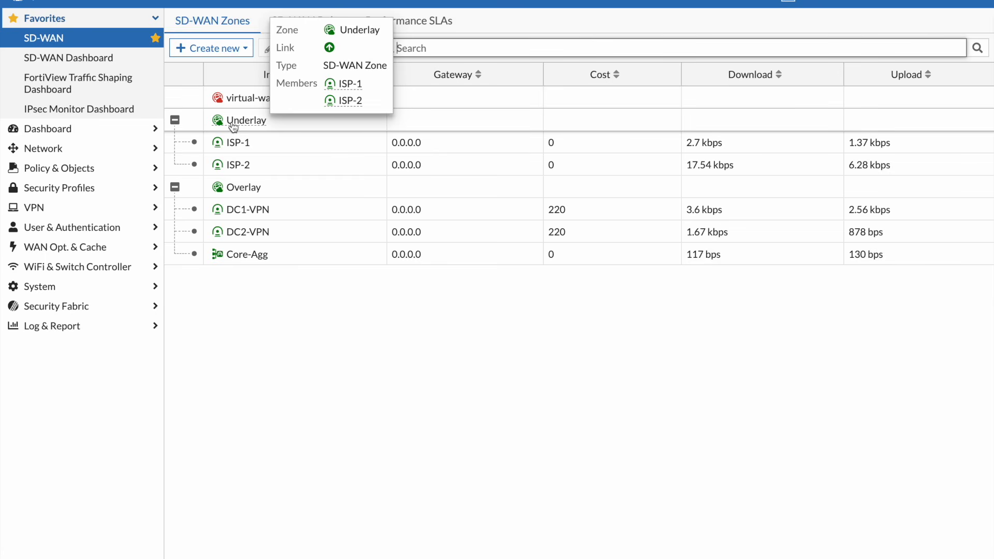
mouse_move(235, 153)
mouse_move(246, 194)
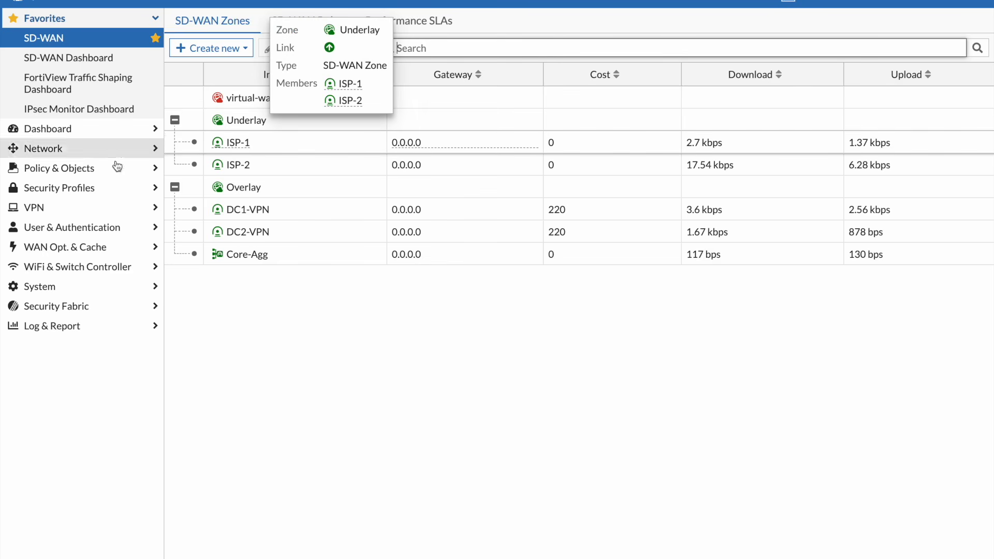
Open the firewall policy list and examine how policies reference the Underlay and Overlay zones
click(86, 168)
click(81, 97)
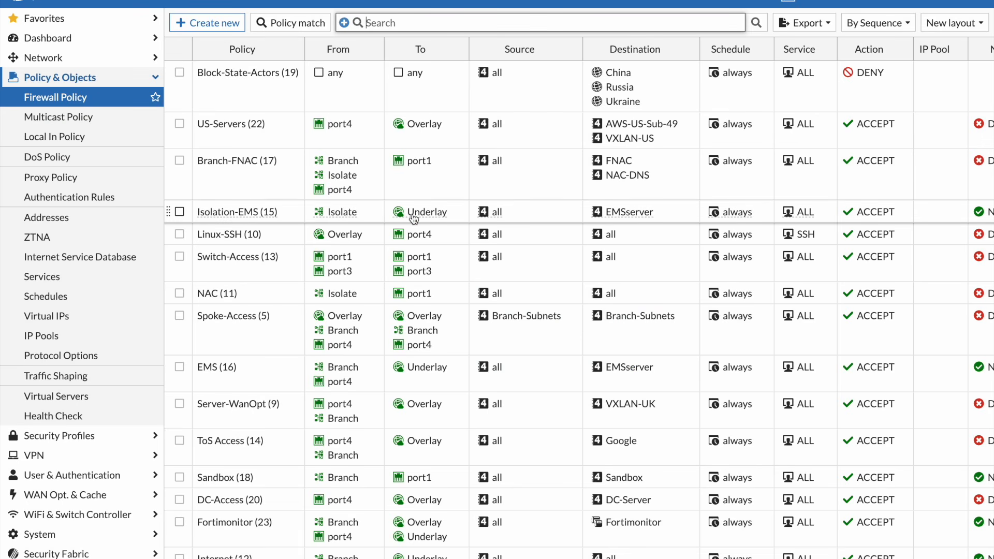
mouse_move(416, 219)
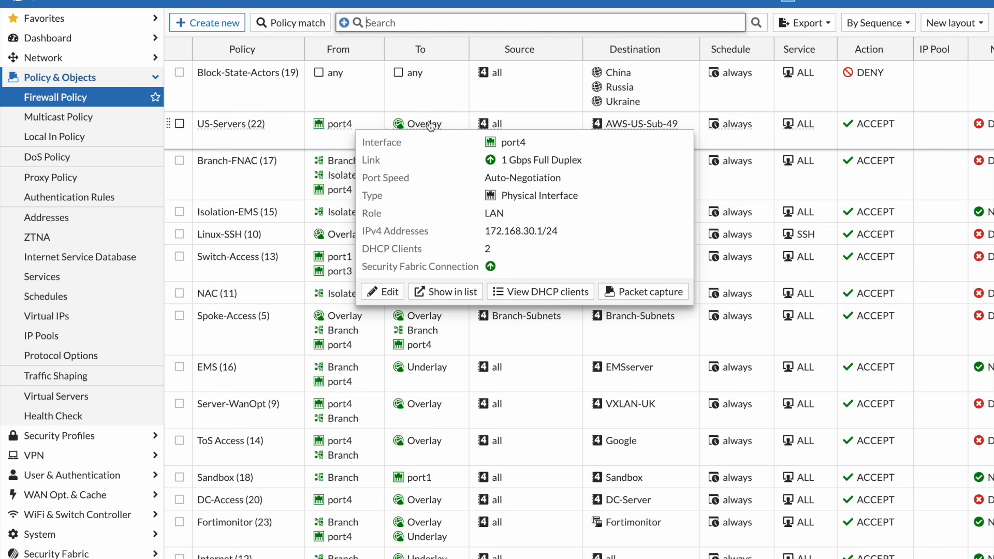
mouse_move(430, 128)
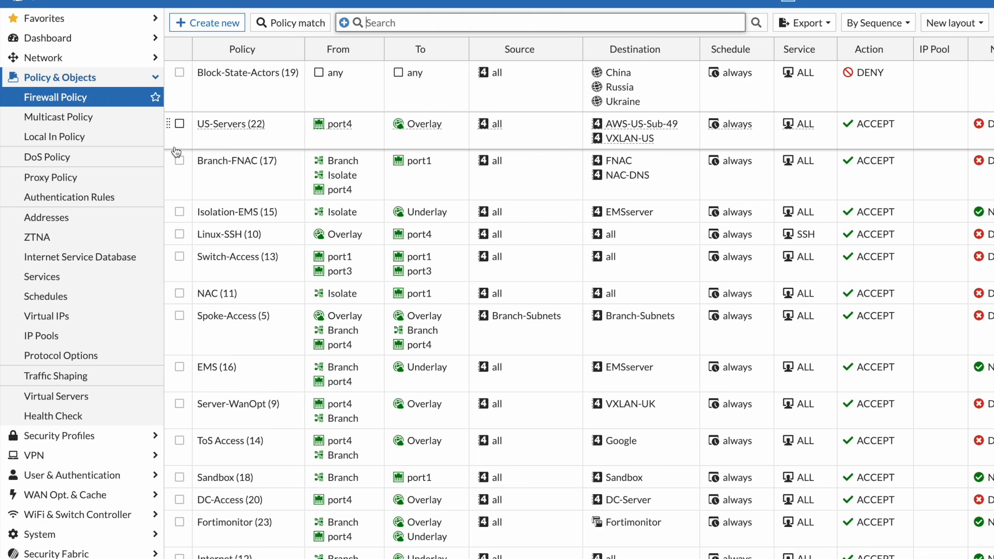
Return to the SD-WAN zones and expand both Overlay and Underlay to list their members
click(120, 23)
click(92, 45)
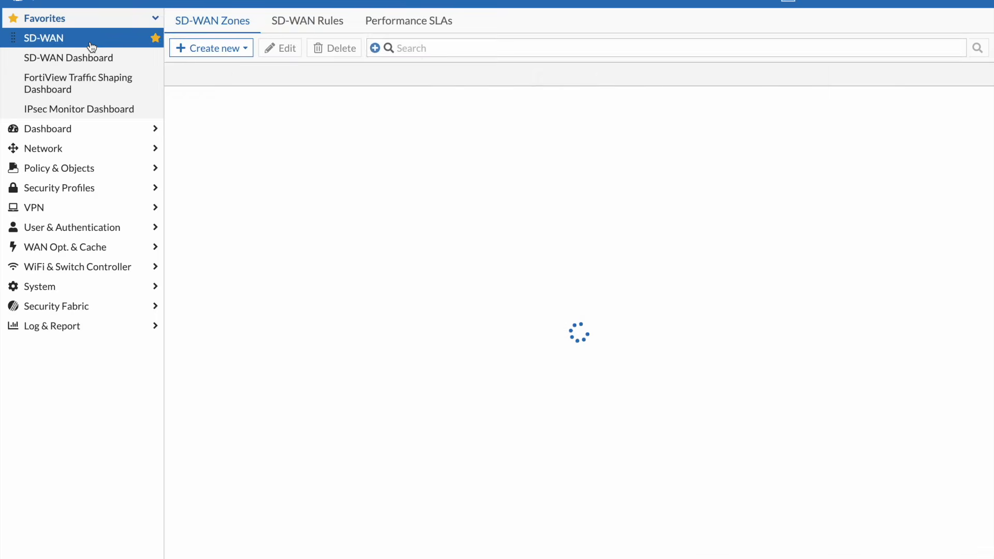
click(175, 143)
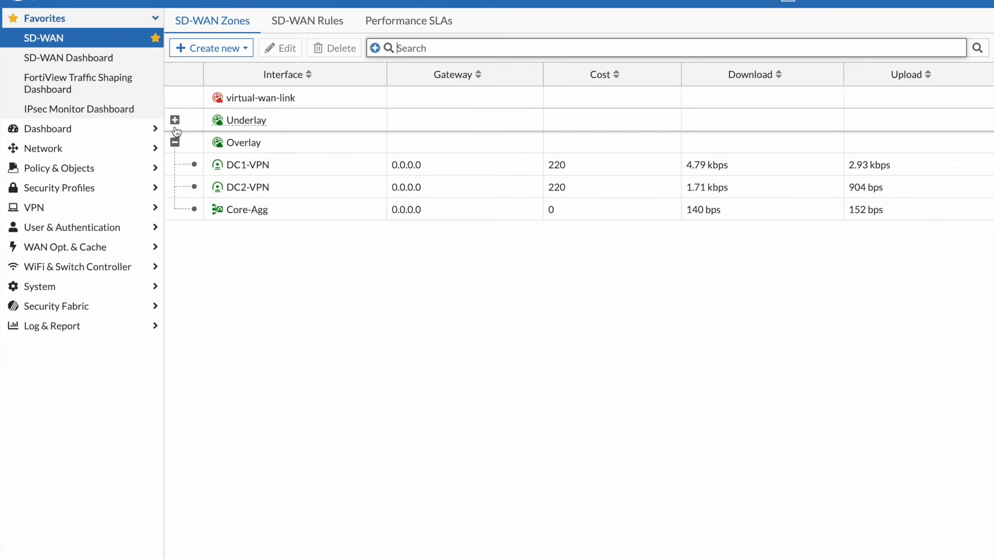
click(175, 120)
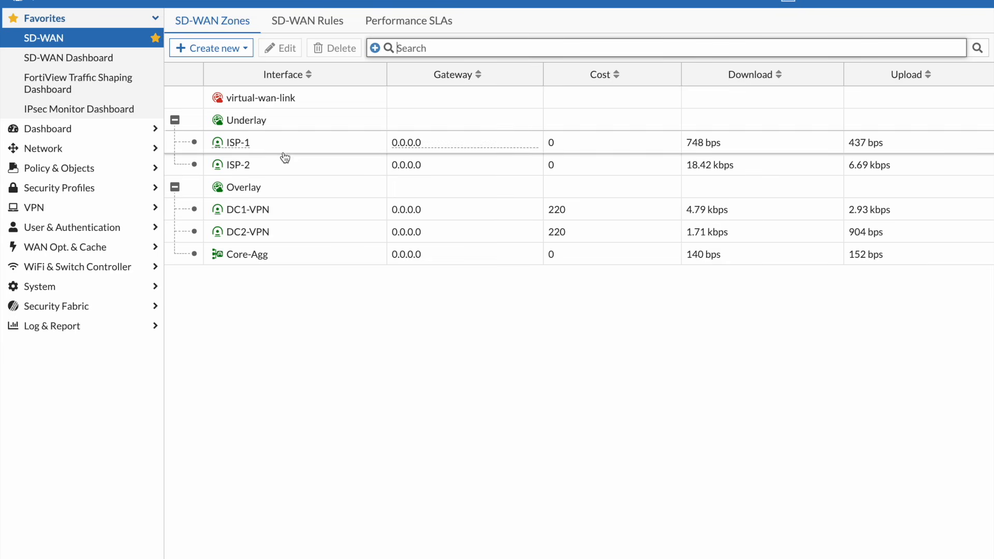
View the BTGateway performance SLA's link statistics and open that SLA's settings
click(423, 25)
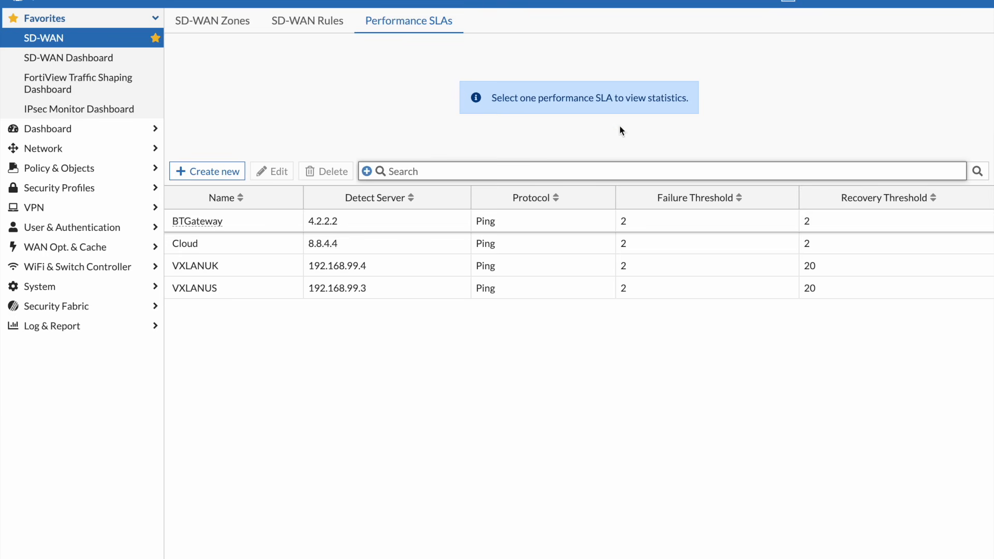
click(571, 227)
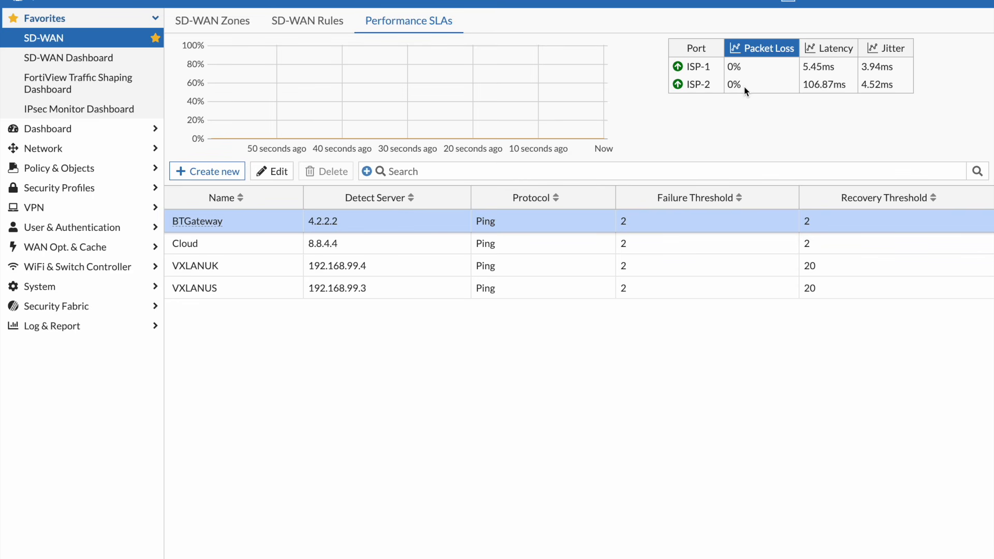
double_click(428, 225)
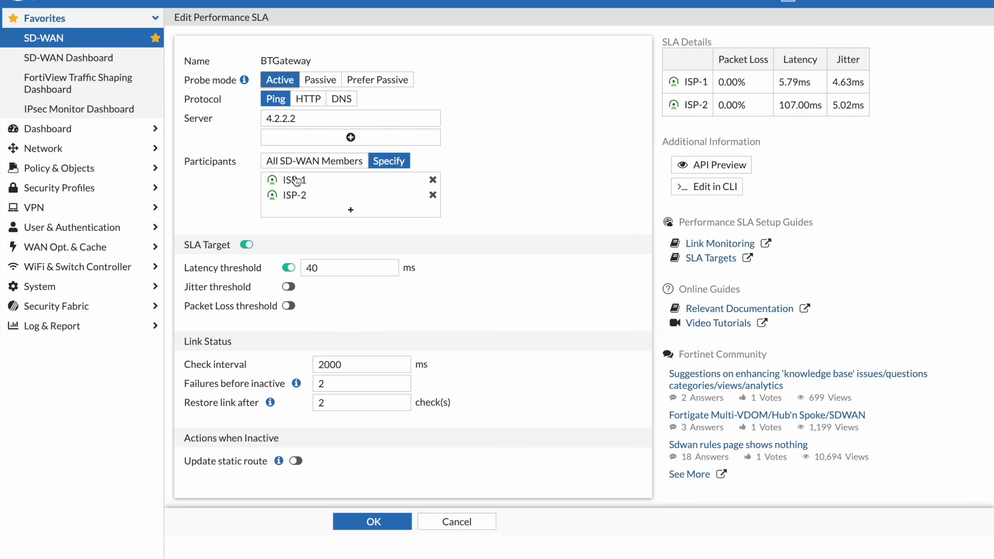
mouse_move(295, 184)
Try the Passive and Prefer Passive probe modes for BTGateway, inspect the ISP-1 participant, and return the mode to Active
click(316, 85)
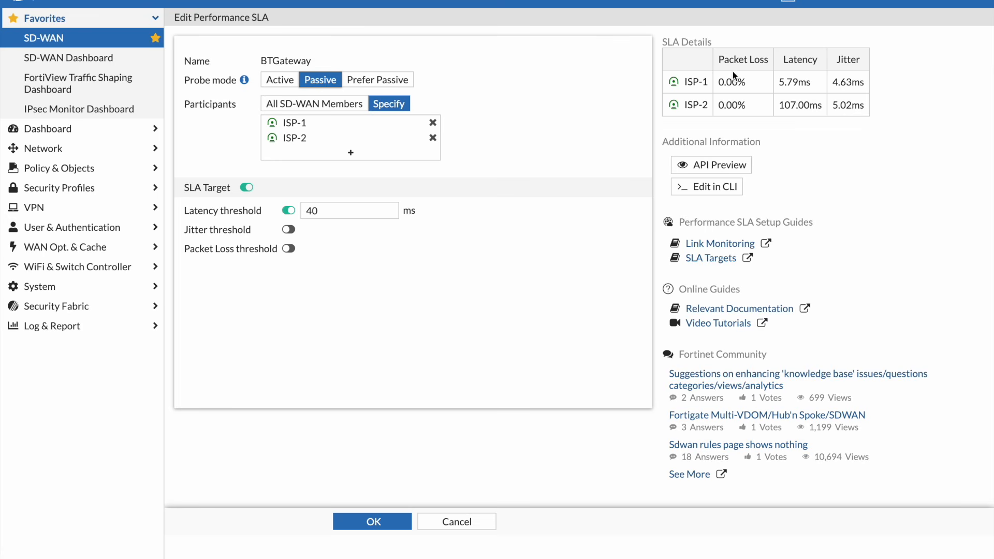
click(390, 83)
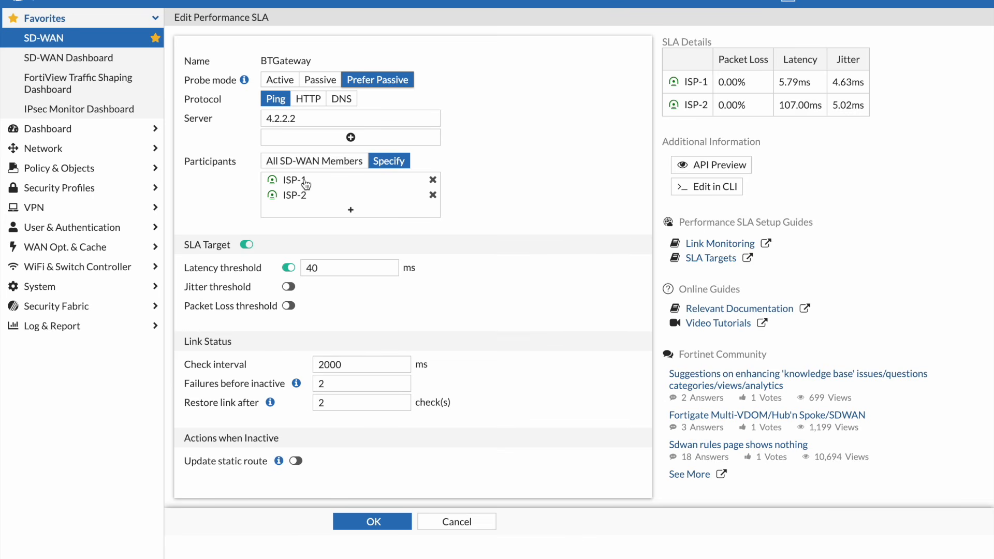
mouse_move(305, 184)
mouse_move(298, 184)
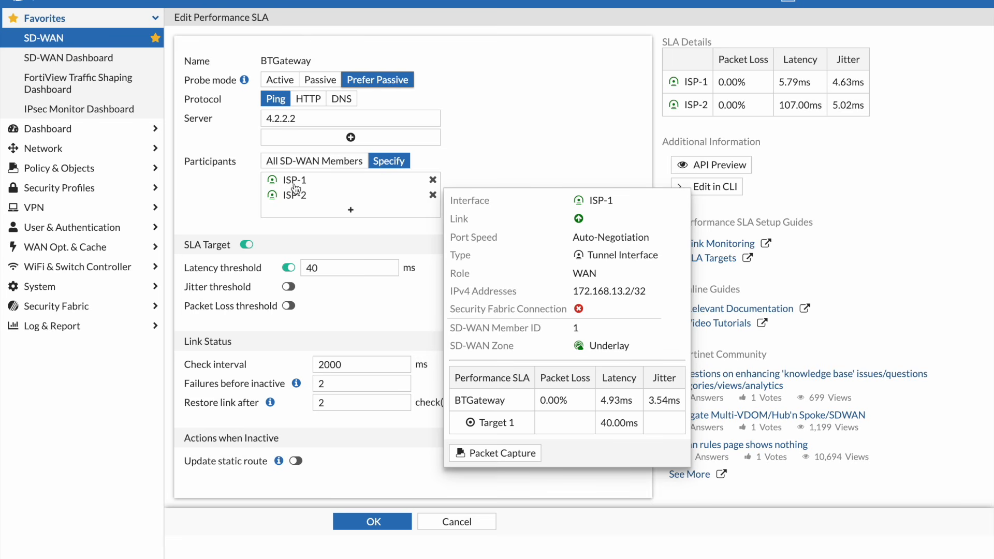
mouse_move(300, 205)
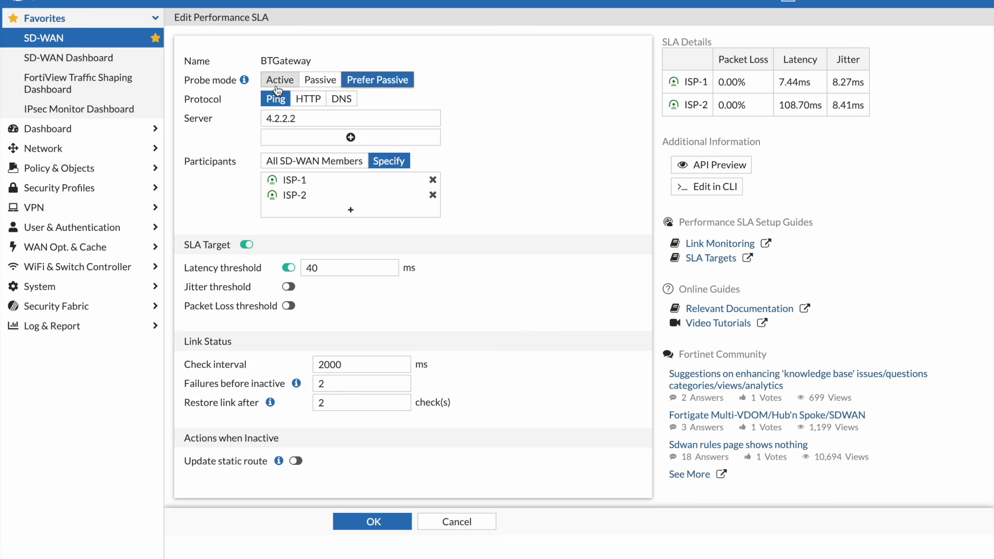
click(278, 88)
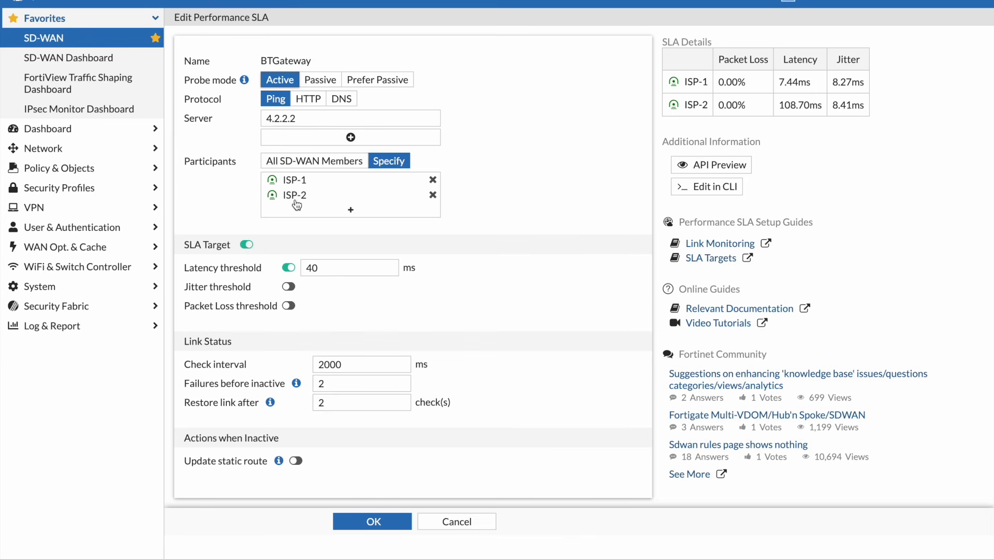
Try All SD-WAN Members as BTGateway's participants, and switch back to Specify with ISP-1 and ISP-2
click(311, 162)
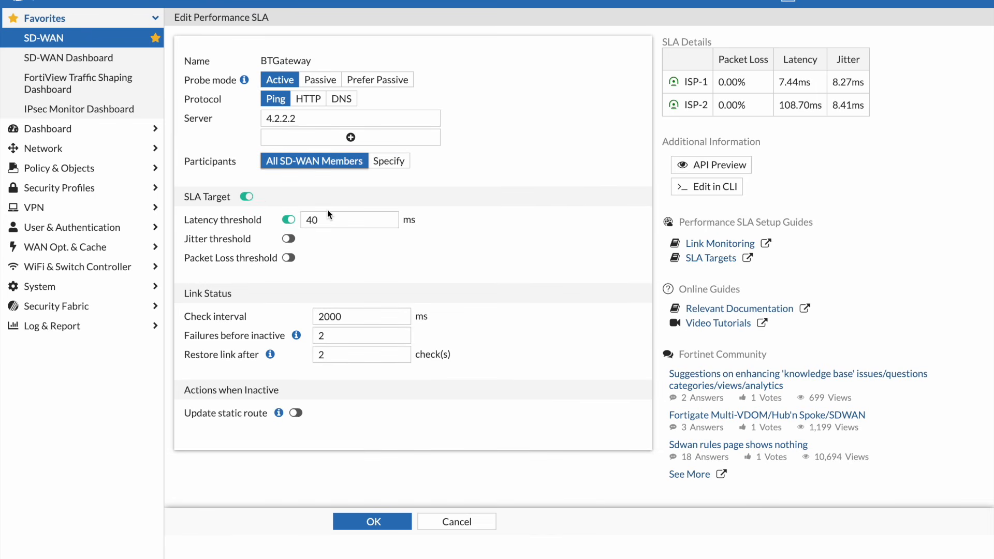
click(389, 162)
click(381, 197)
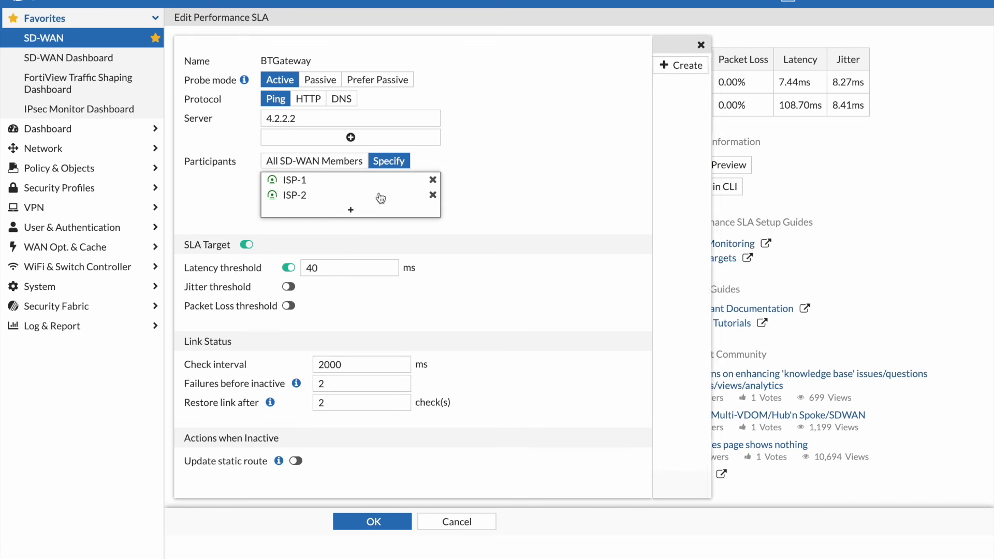
click(514, 196)
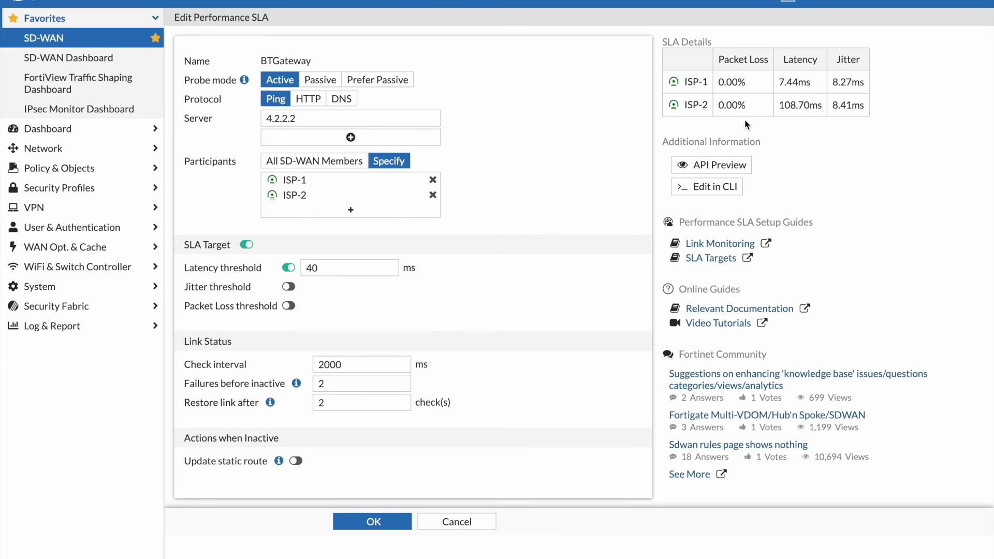
Enable the jitter and packet loss thresholds of the SLA target, and disable both again
click(289, 287)
click(288, 306)
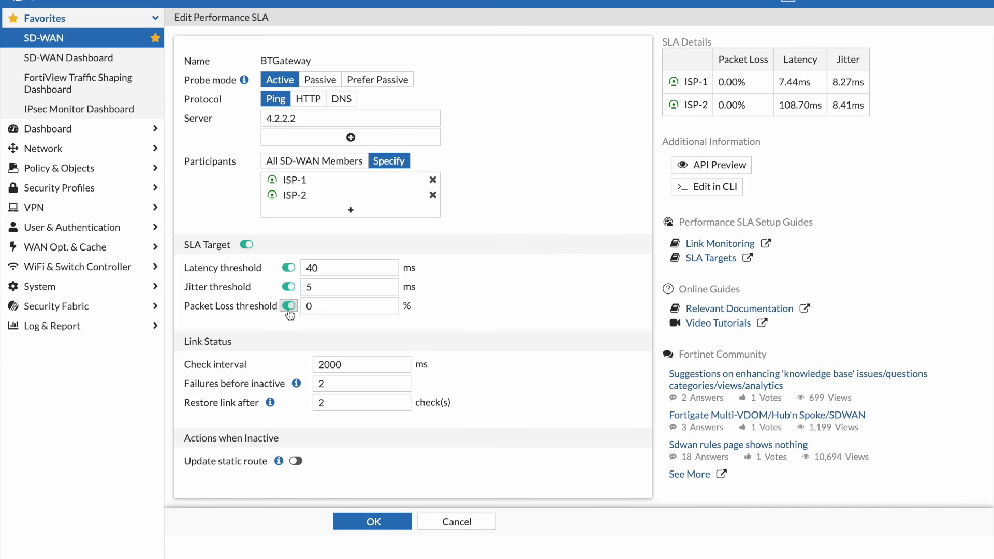
click(289, 288)
click(289, 306)
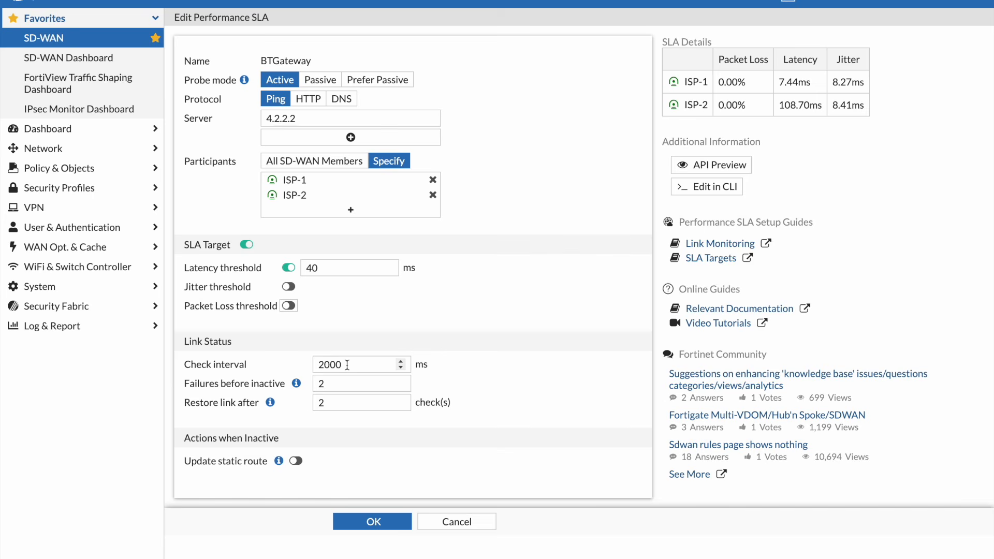
Try a check interval of 1 ms in the link status settings and clear the entry
drag(347, 365, 288, 363)
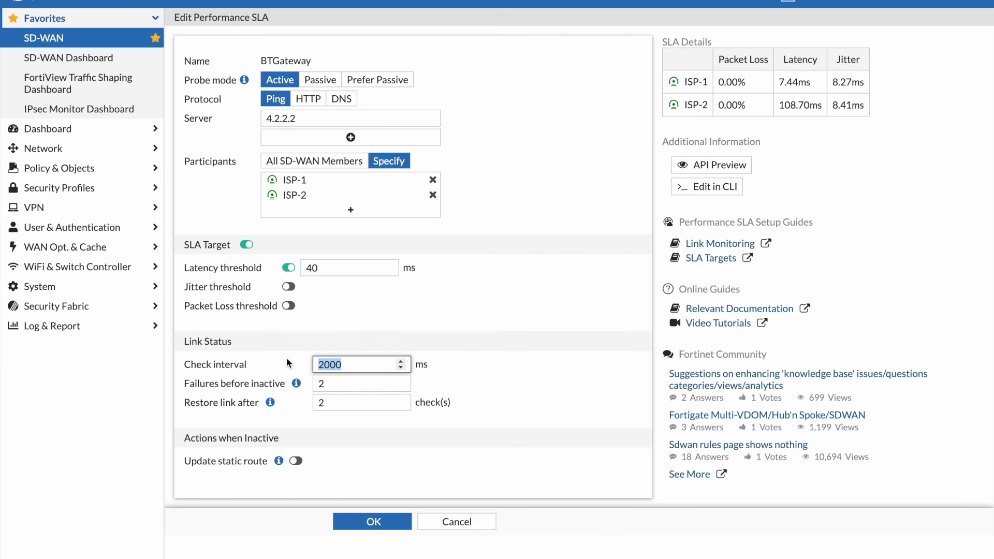
text(1)
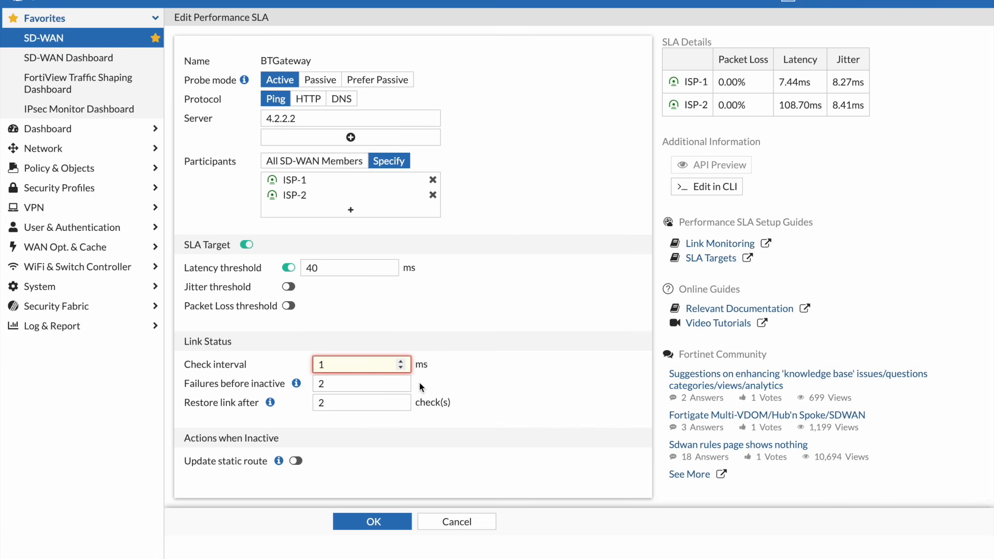
key(Tab)
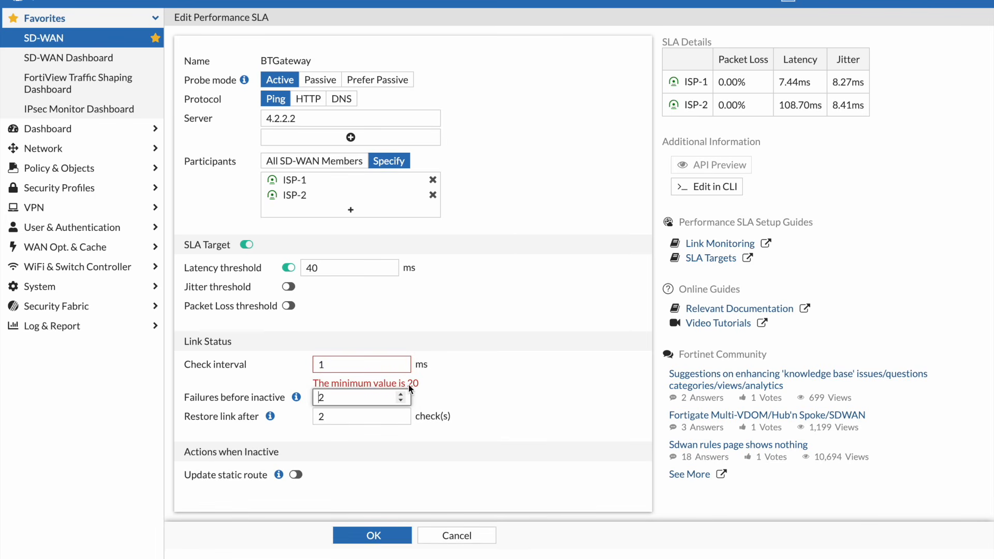
click(340, 366)
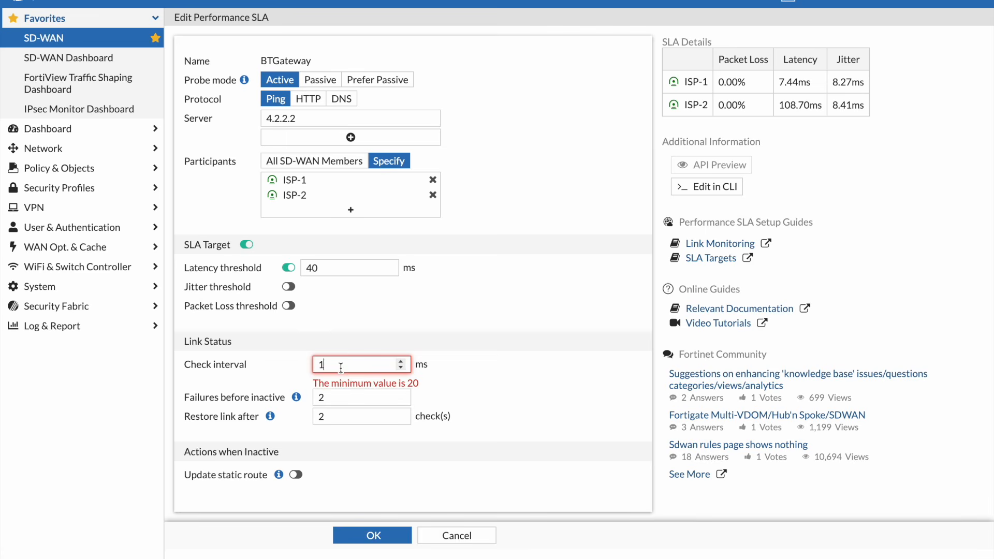
key(BackSpace)
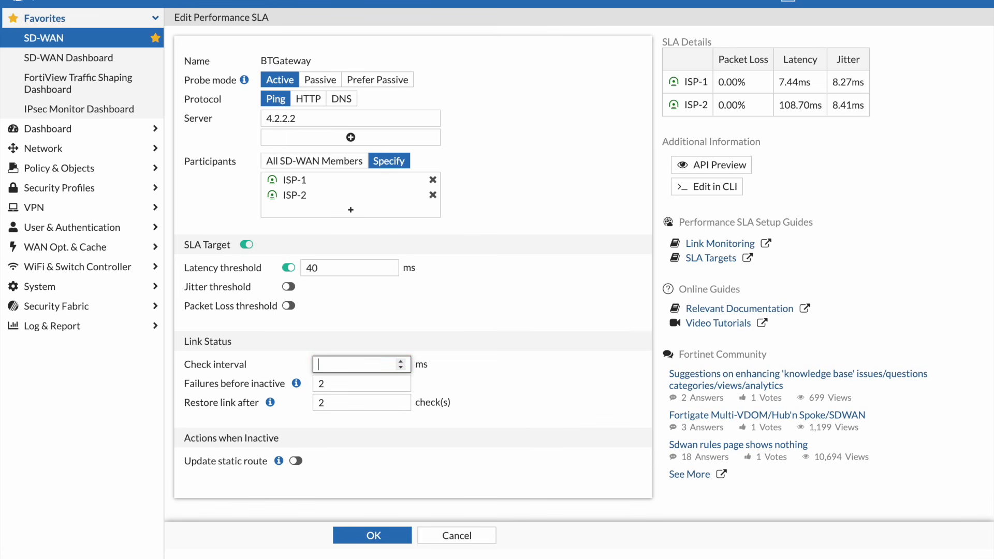
text(1)
key(BackSpace)
Try a check interval of 377777777 ms to test the upper limit
text(3)
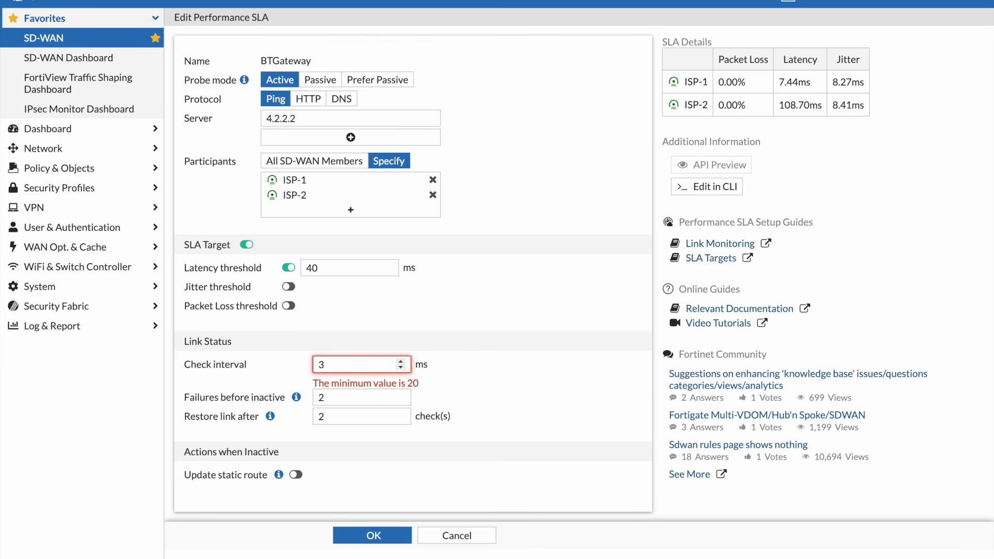
text(77777)
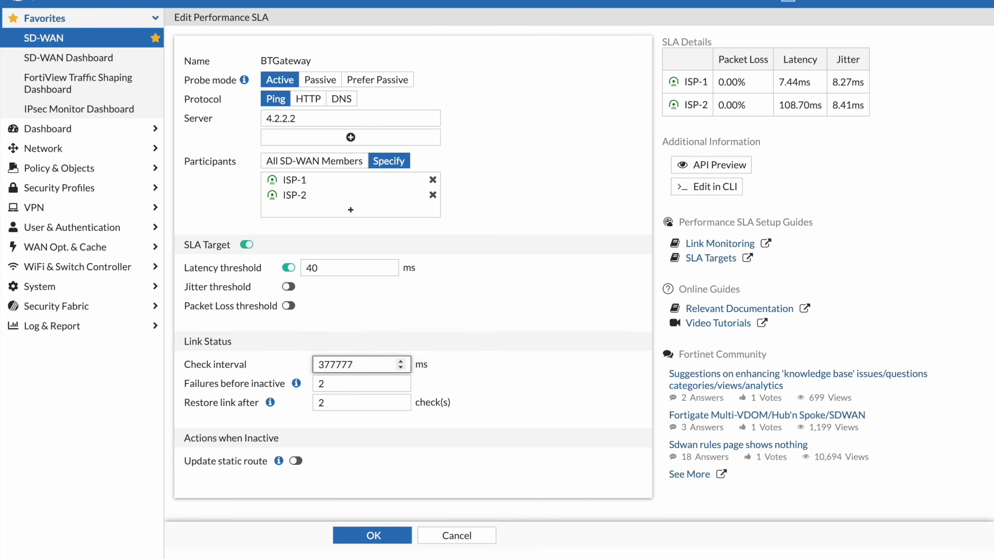
text(777)
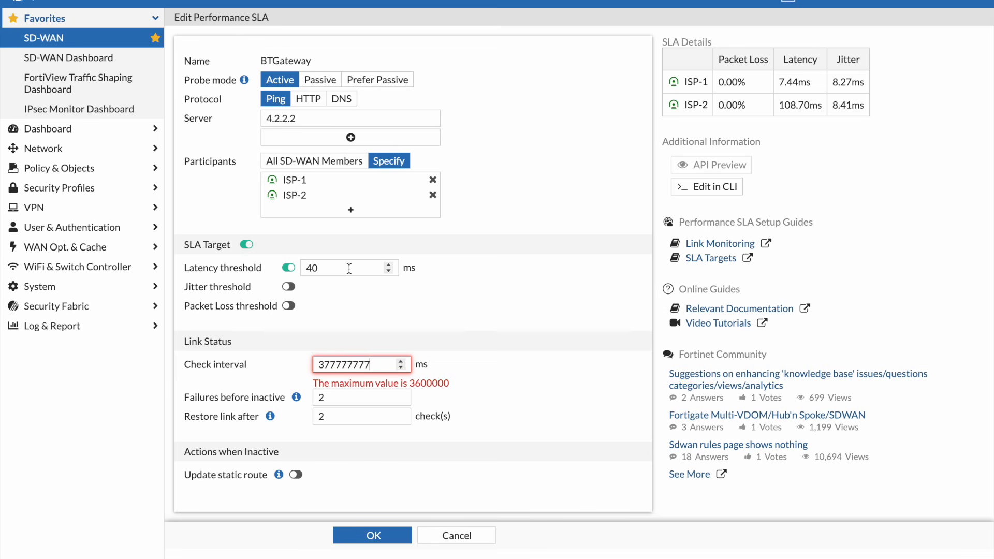
Set the check interval back to 2000 ms and leave the BTGateway SLA without saving
drag(373, 364, 317, 364)
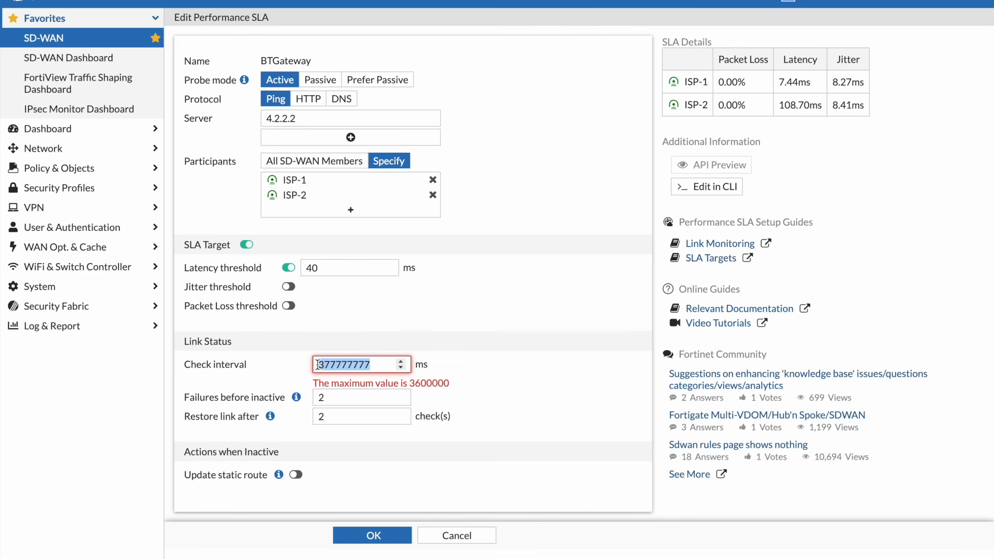
key(BackSpace)
text(2000)
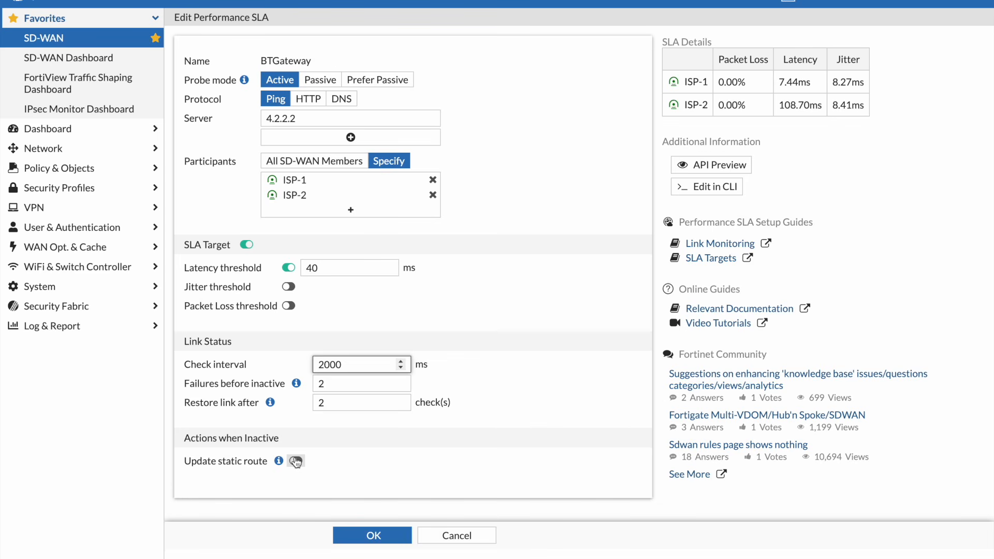
mouse_move(299, 182)
click(448, 539)
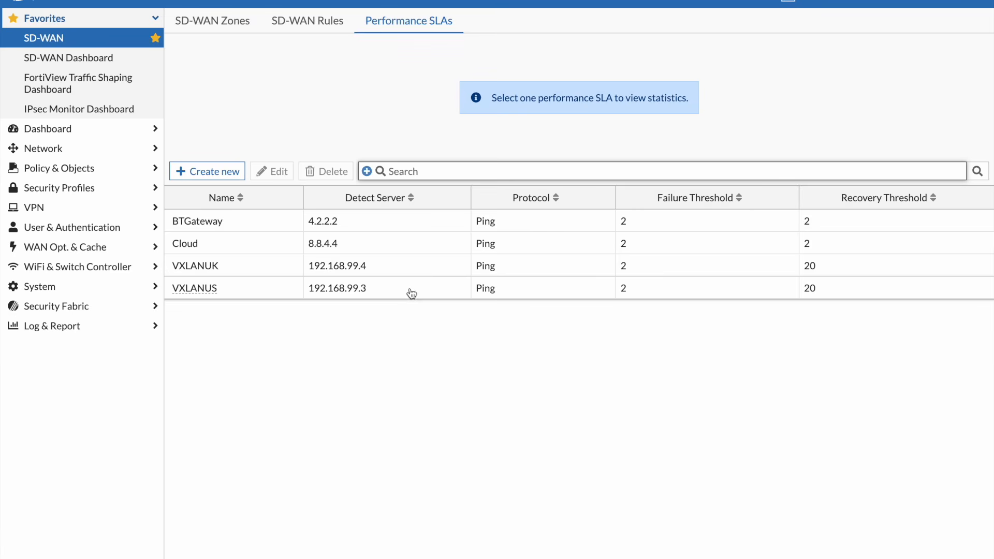
Show the SD-WAN rules and open the Skype rule's settings
click(329, 24)
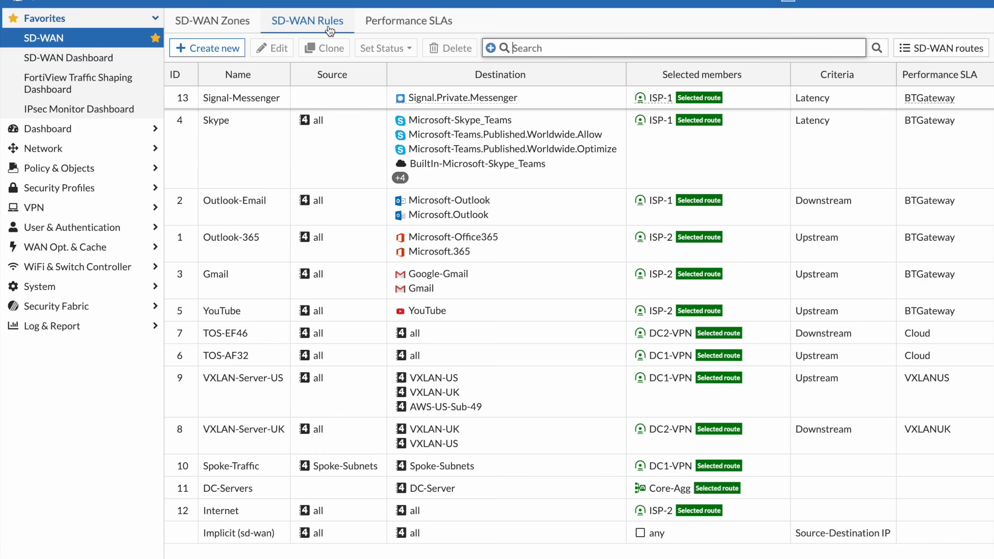
double_click(325, 138)
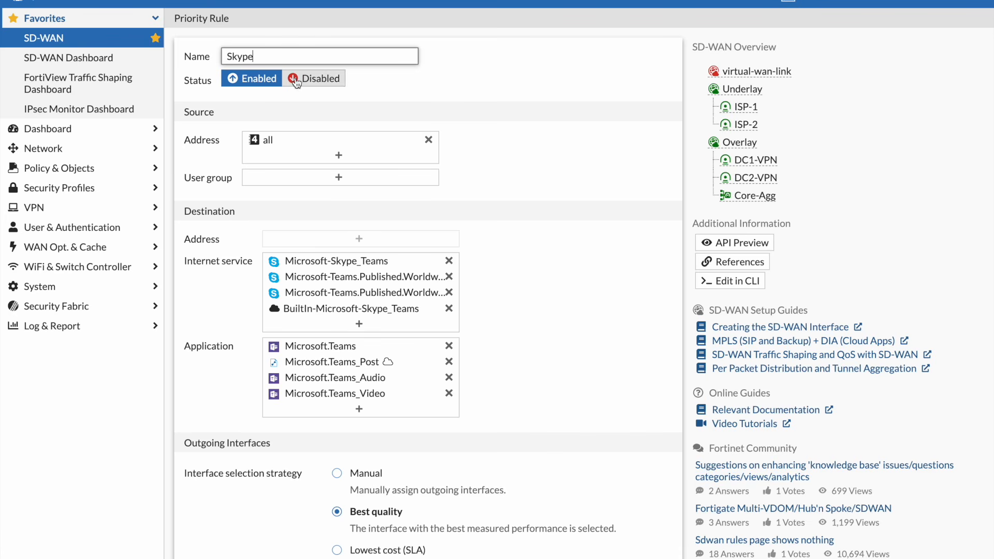
Try removing the source address "all" from the Skype rule and browse the address entries, including the FortiClient EMS tags
mouse_move(283, 147)
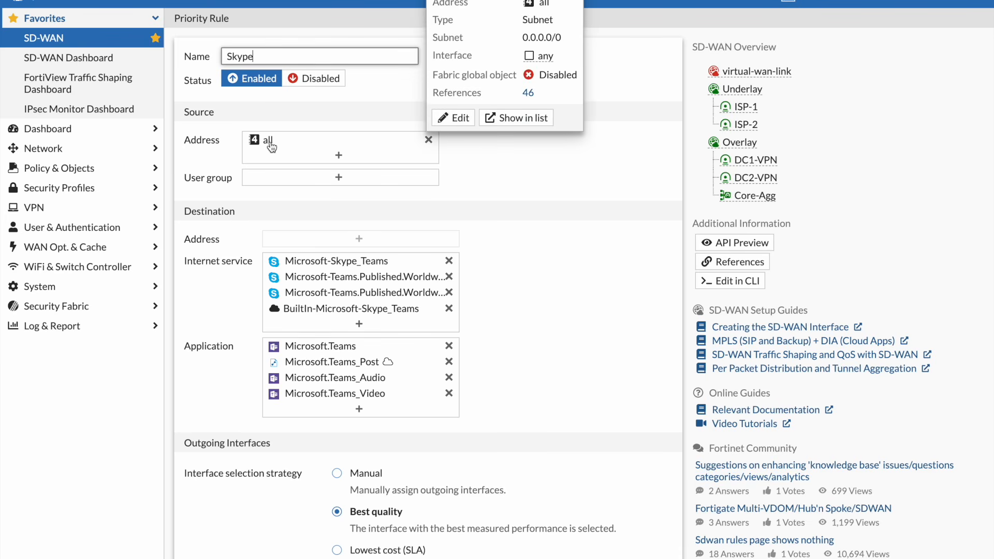
click(428, 140)
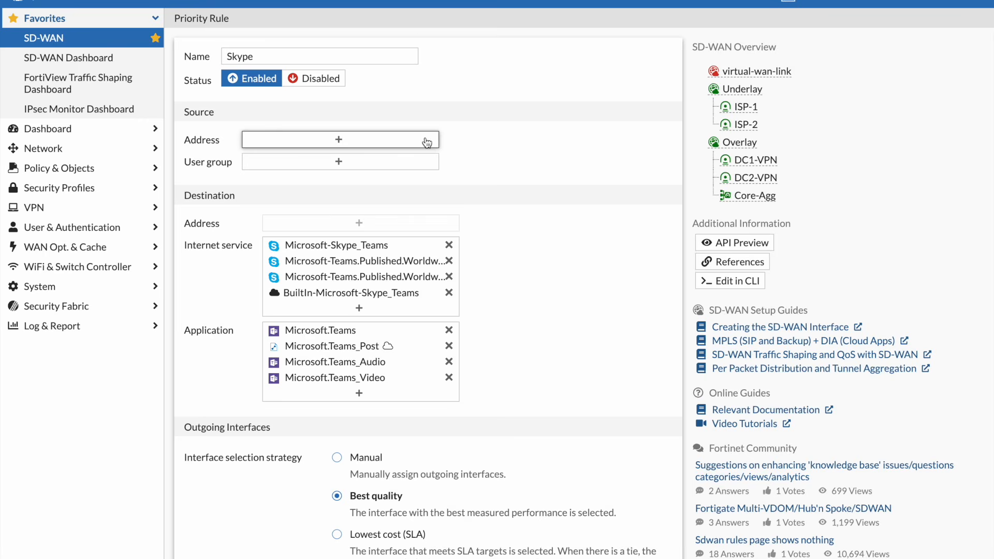
click(427, 141)
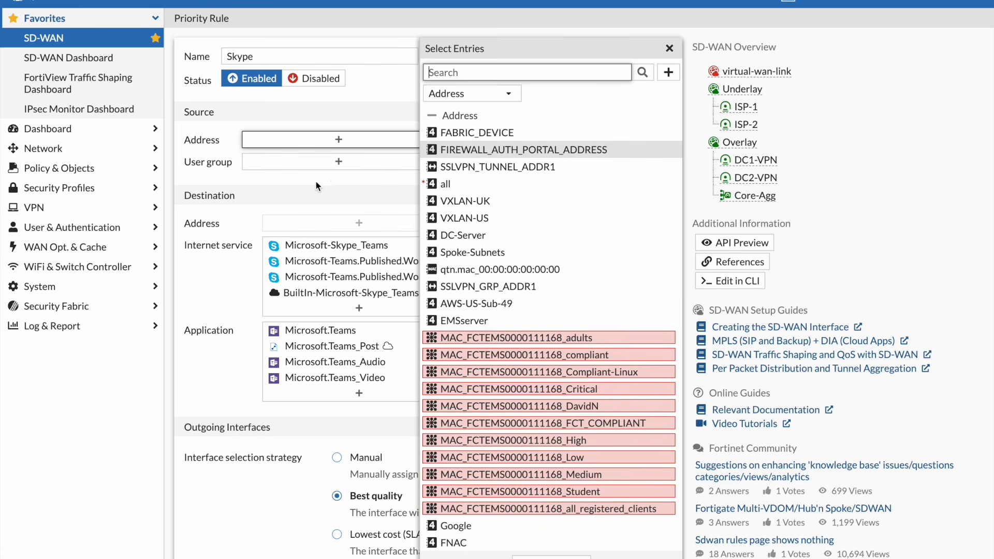
click(309, 188)
click(363, 145)
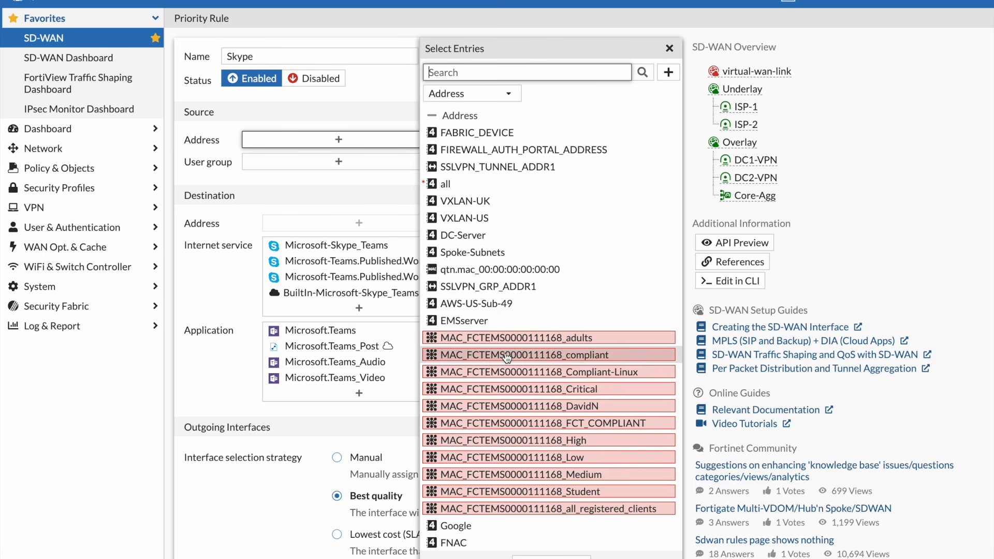
mouse_move(513, 337)
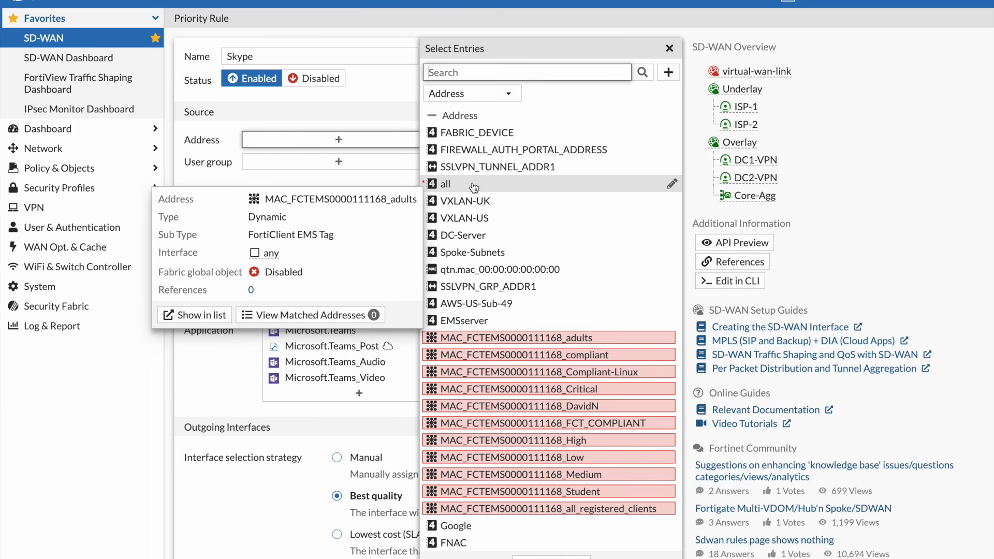
click(210, 184)
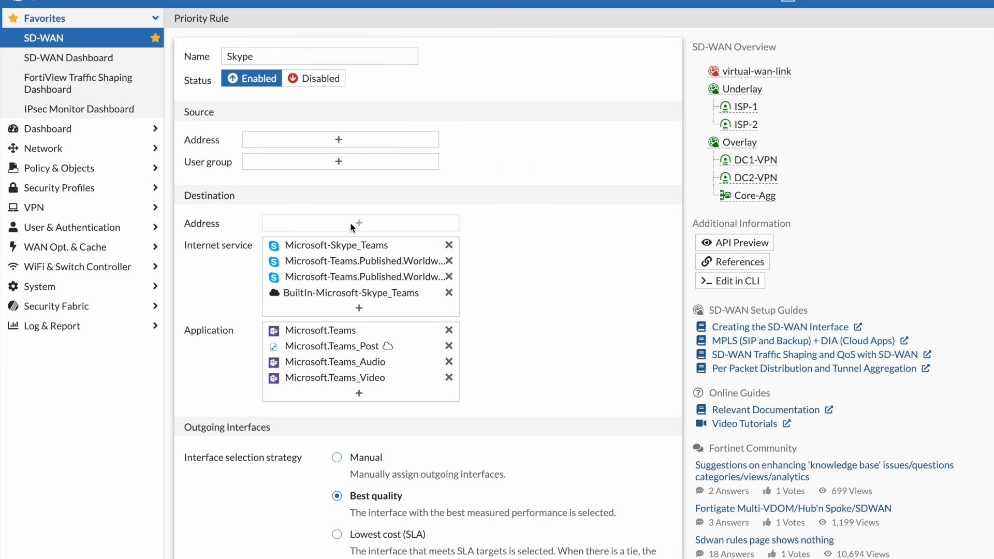
View the details of the Microsoft Skype and Teams internet services and applications in the rule's destination
mouse_move(355, 270)
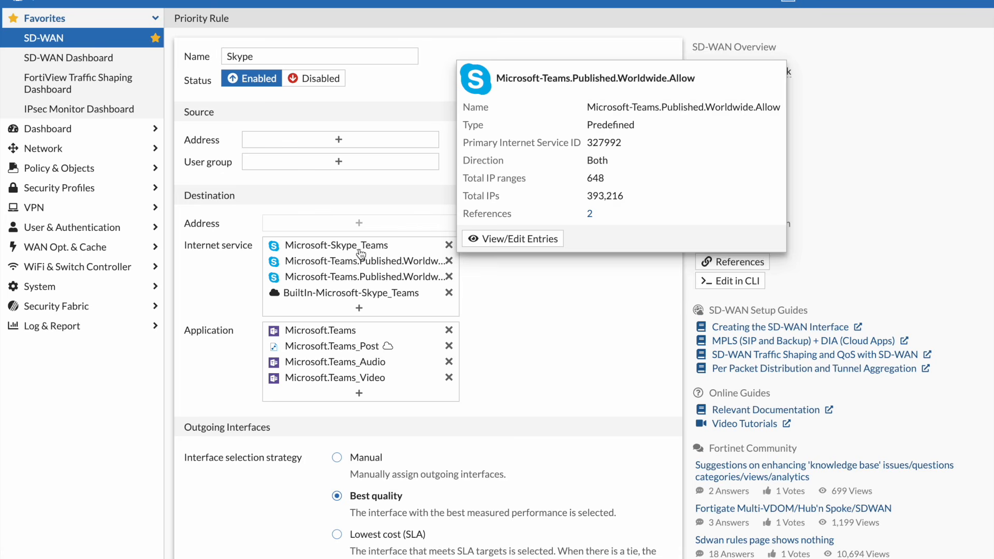
mouse_move(361, 251)
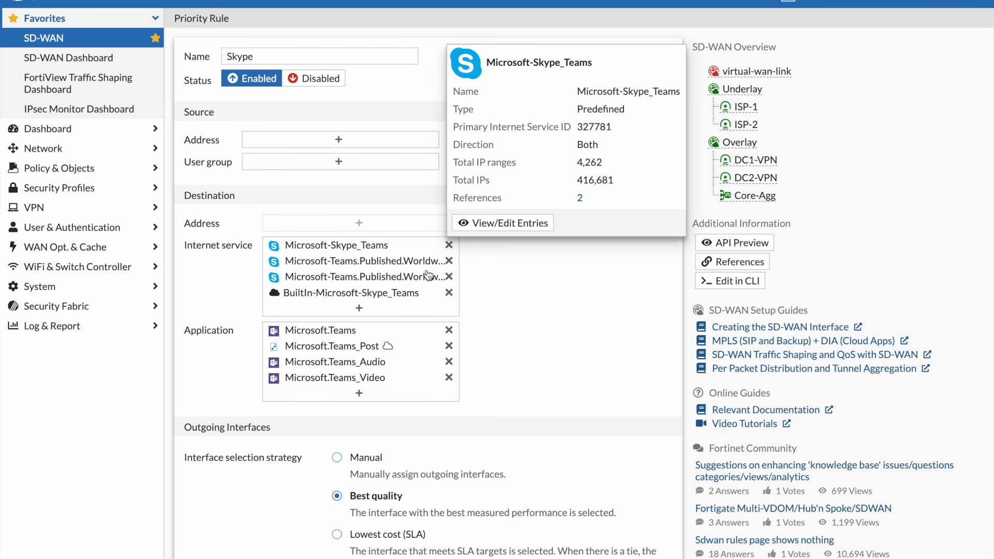
mouse_move(326, 334)
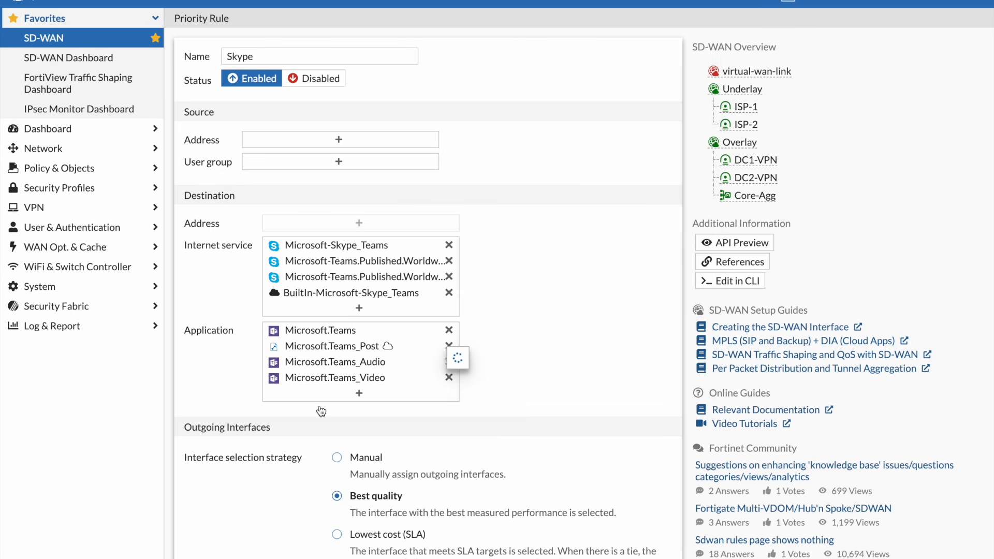
Try the Manual interface selection strategy and check the details of the preferred interfaces
scroll(309, 477, down, 1)
scroll(309, 477, down, 3)
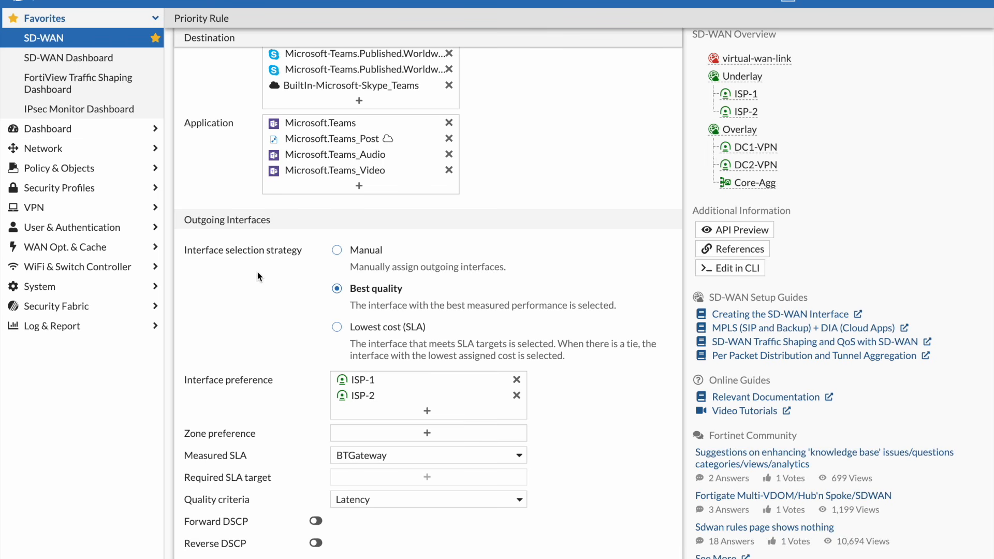
click(338, 251)
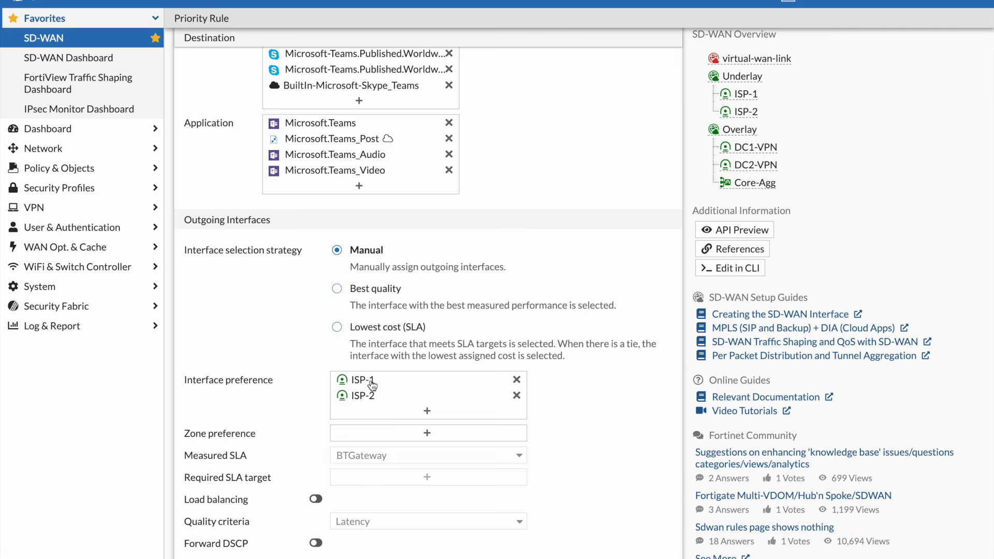
mouse_move(372, 385)
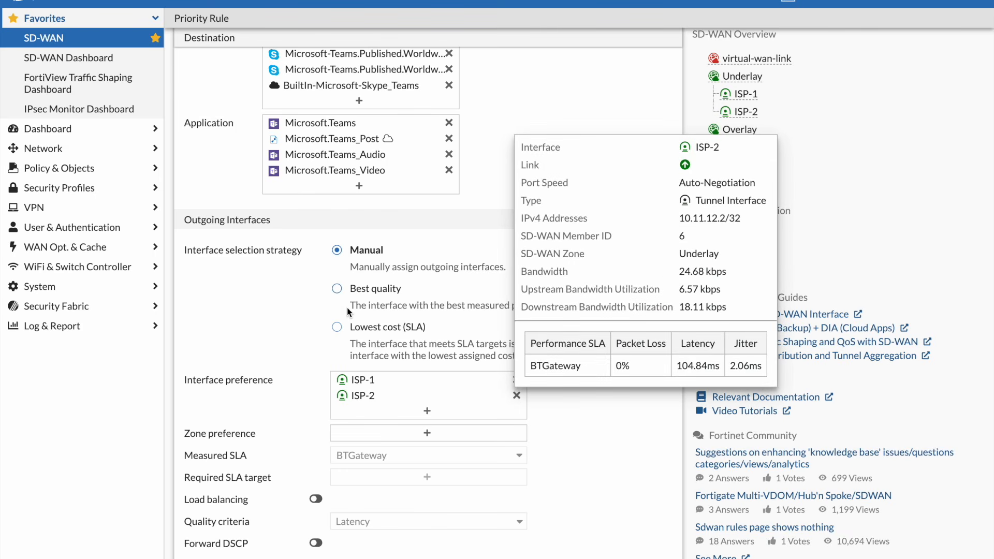
Set the interface selection strategy back to Best quality and look through the measured SLA choices and ISP-1's details
click(336, 290)
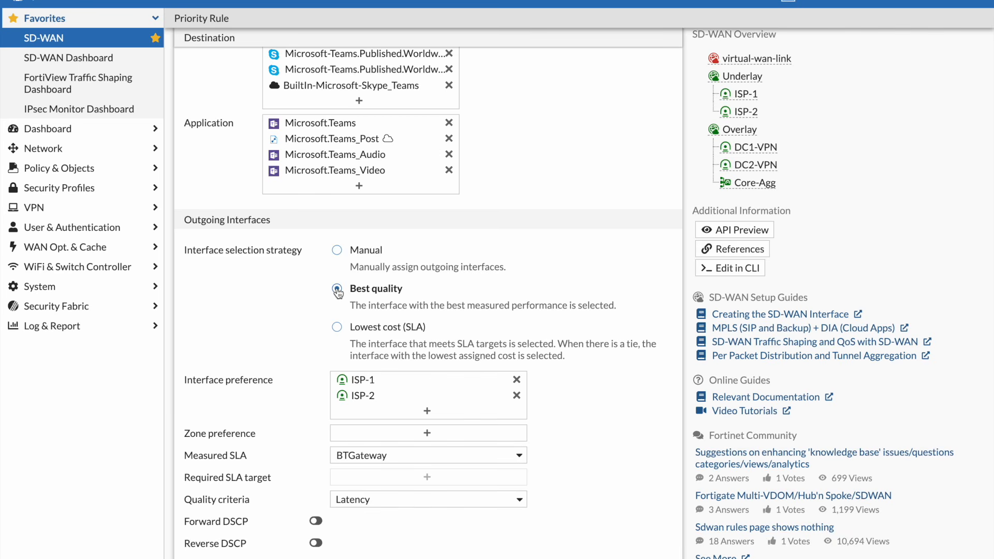
click(370, 456)
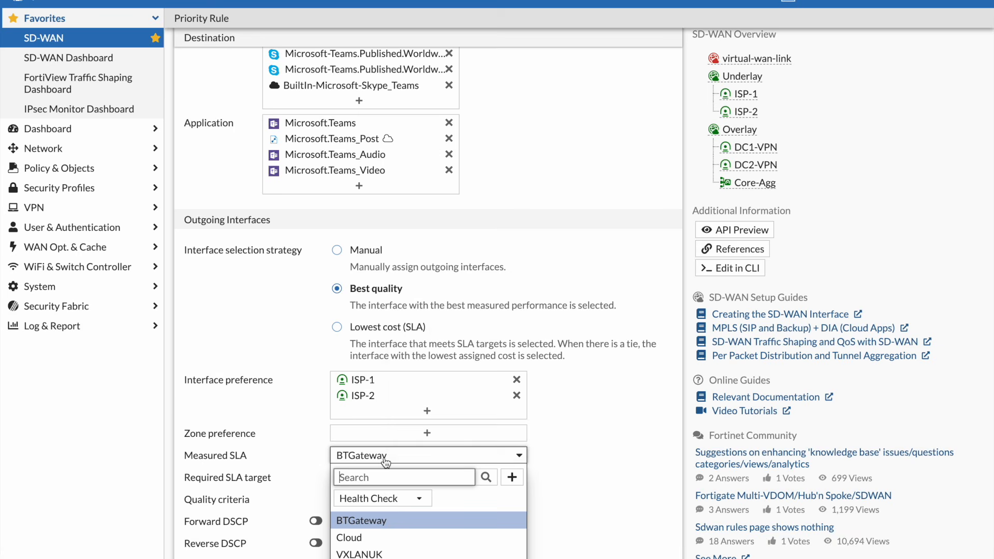
mouse_move(386, 461)
mouse_move(747, 94)
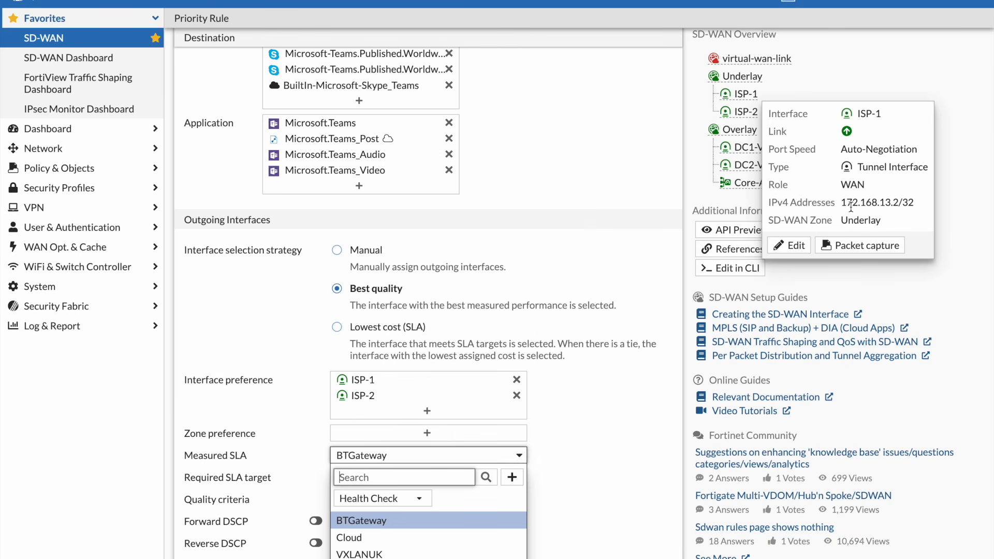
click(601, 162)
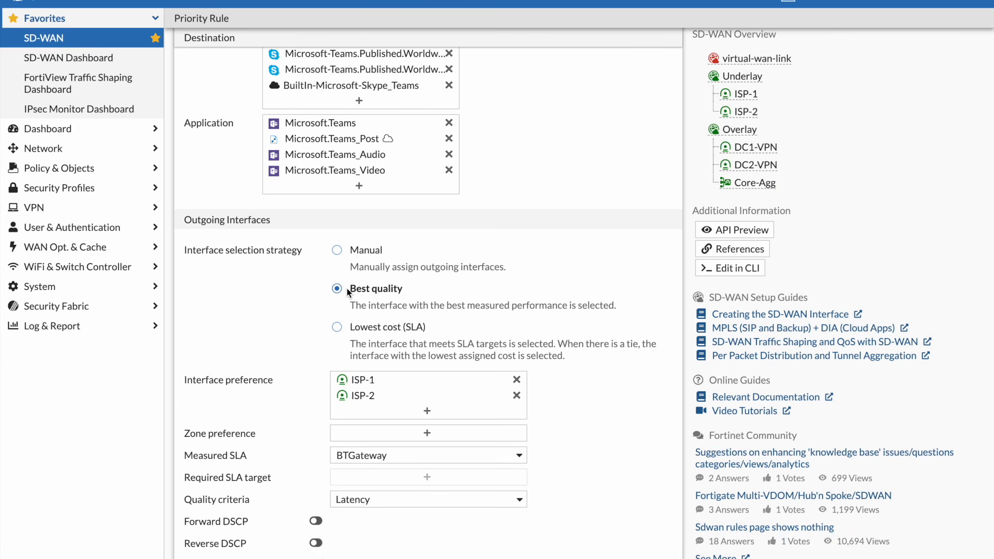
Try the Lowest cost (SLA) strategy, view its SLA targets, and enable load balancing plus forward and reverse DSCP
click(338, 327)
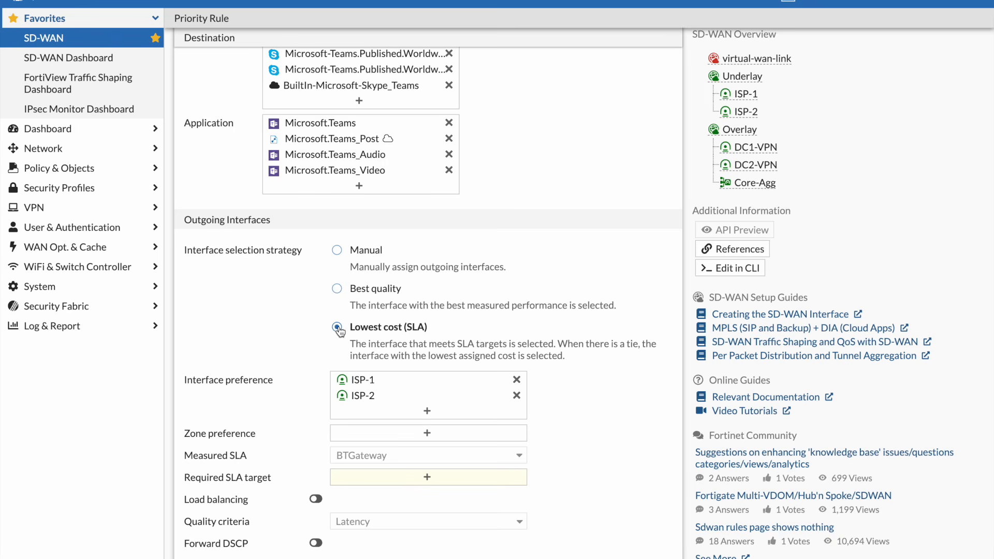
scroll(387, 453, down, 1)
click(388, 456)
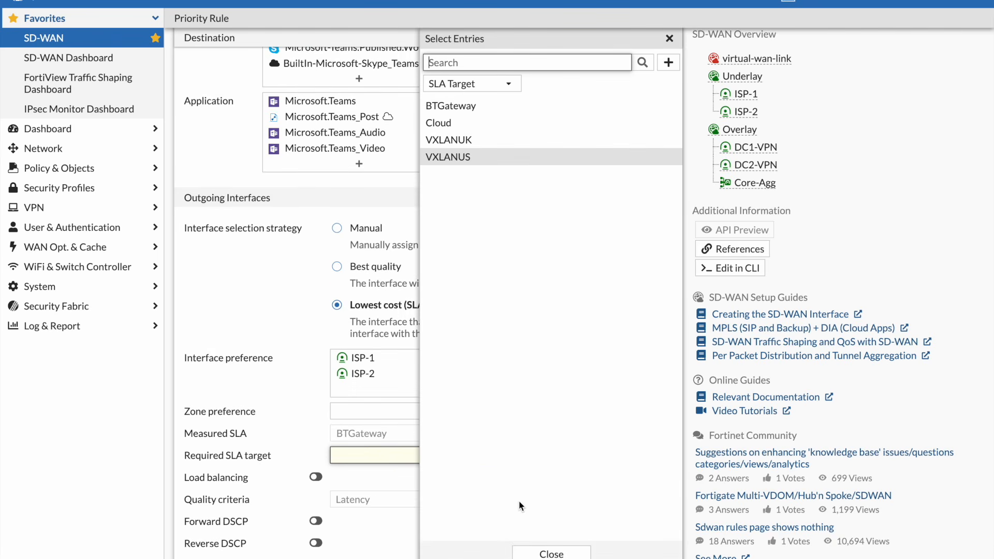
click(553, 554)
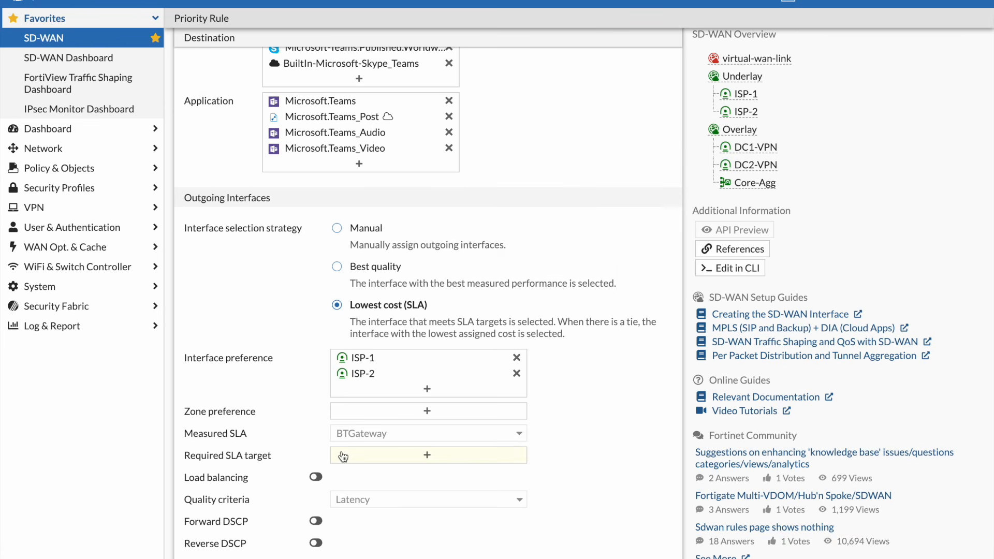
click(316, 477)
click(317, 521)
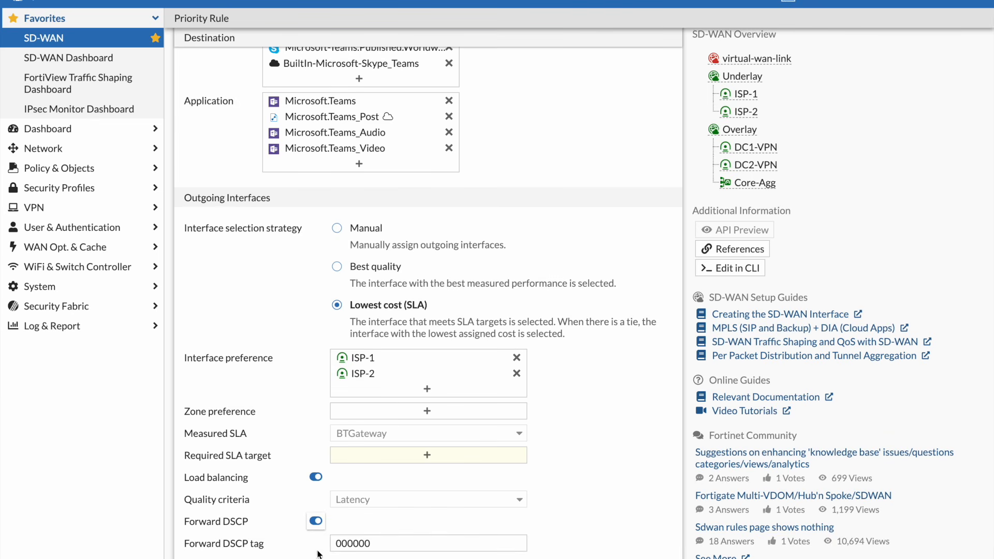
scroll(418, 529, down, 2)
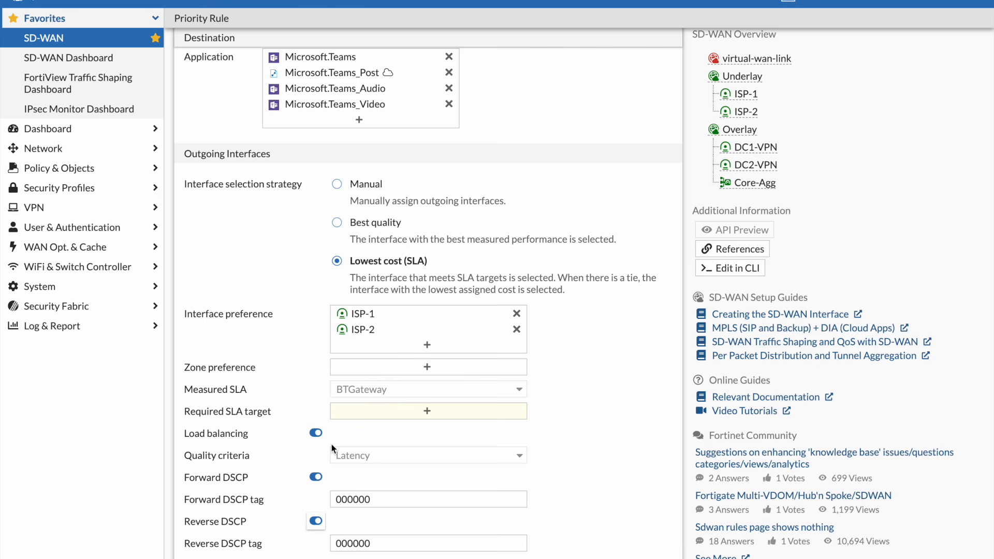
Try the Best quality strategy with Customized profile as the quality criteria and display its weight fields
click(337, 224)
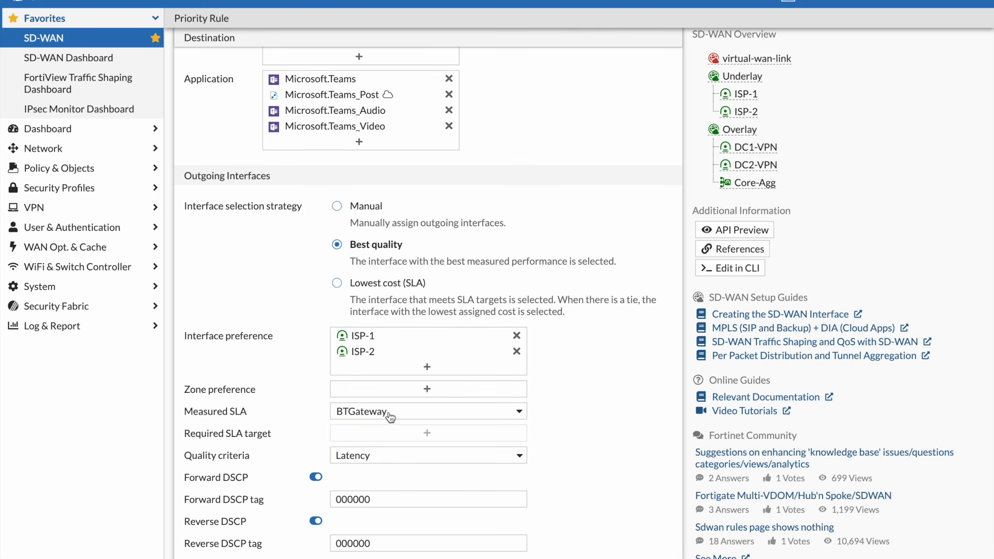
click(397, 458)
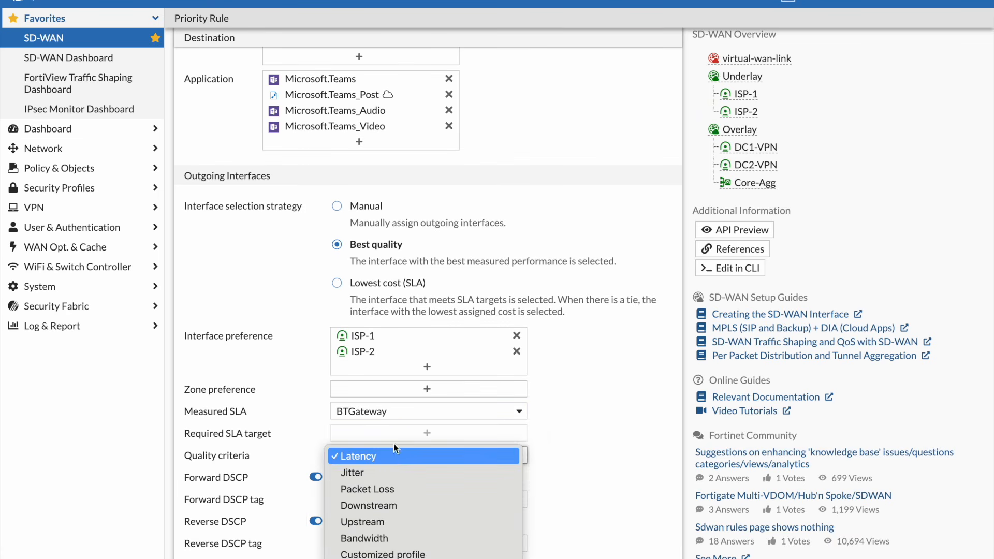
click(403, 556)
scroll(420, 498, down, 2)
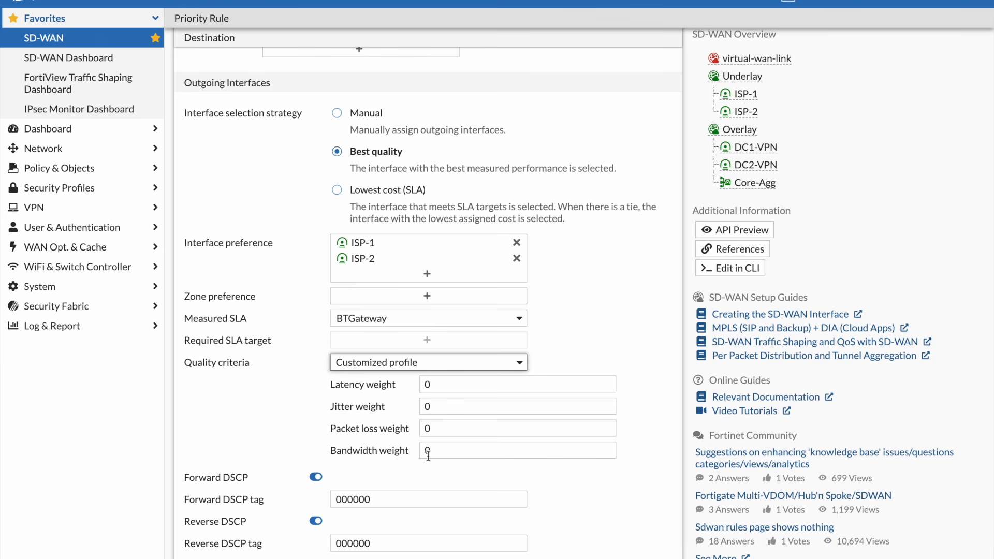
Set the quality criteria back to Latency and leave the Skype rule without saving
click(440, 362)
click(450, 271)
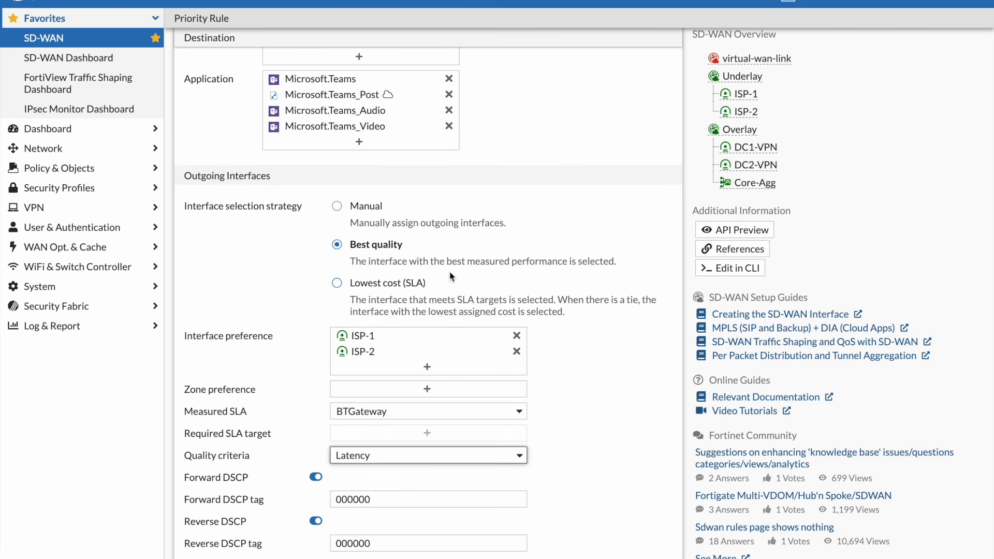
click(487, 558)
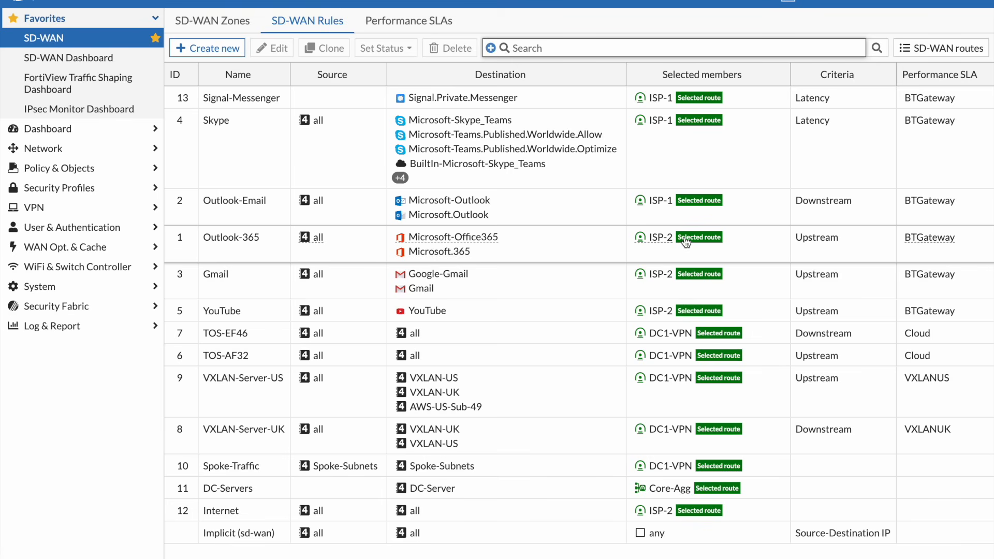
Look across the SD-WAN rule columns, and open the DC1-VPN tunnel interface under port2 in the network interfaces
scroll(686, 242, right, 3)
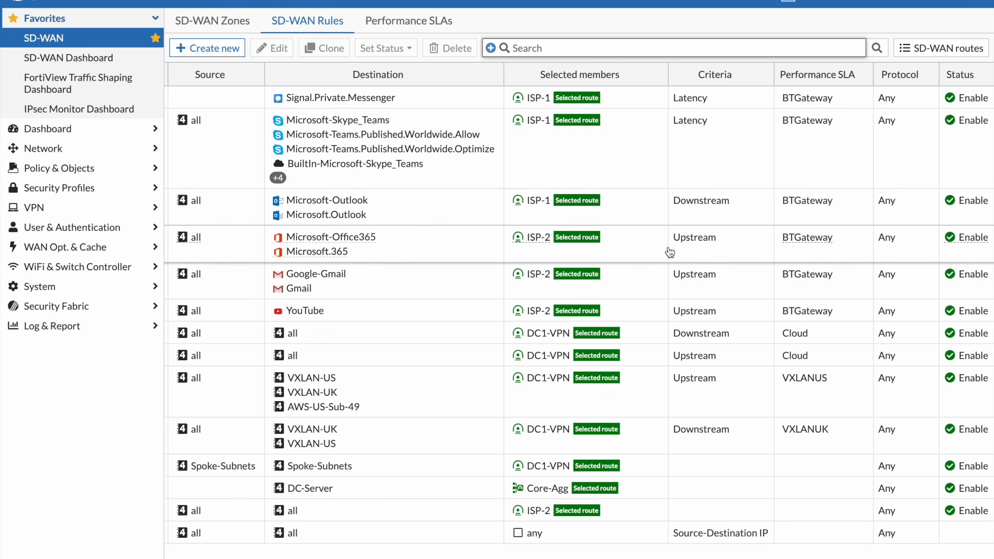
scroll(674, 249, left, 3)
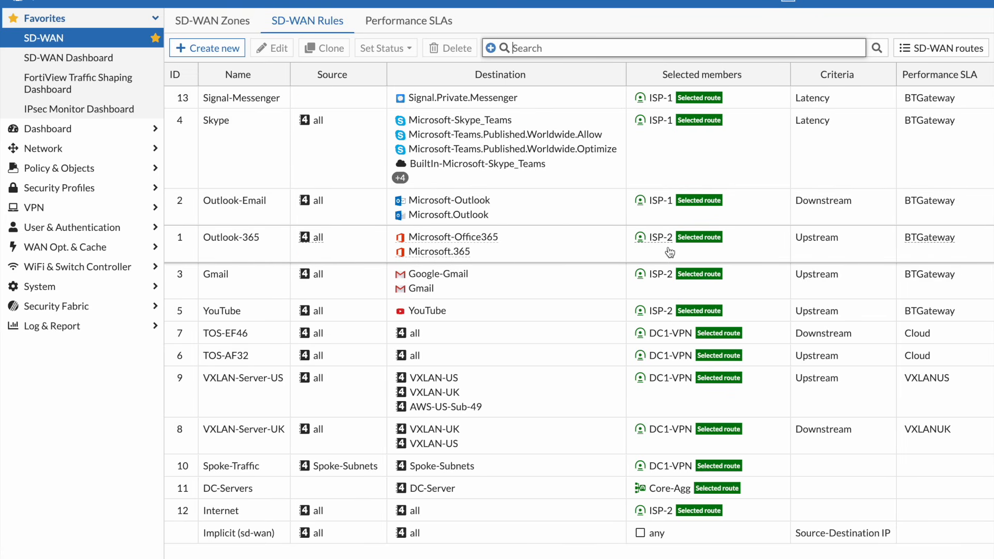
click(107, 151)
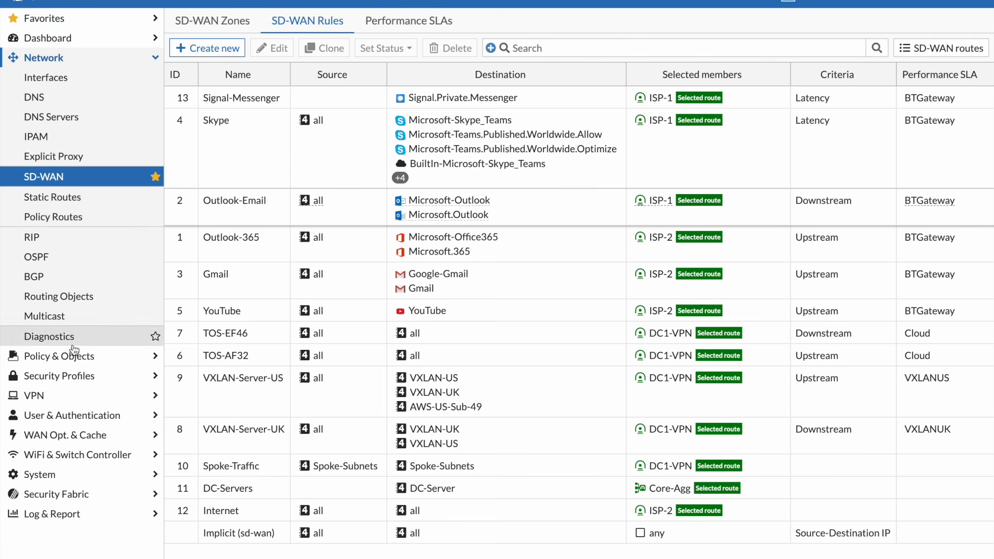
click(61, 78)
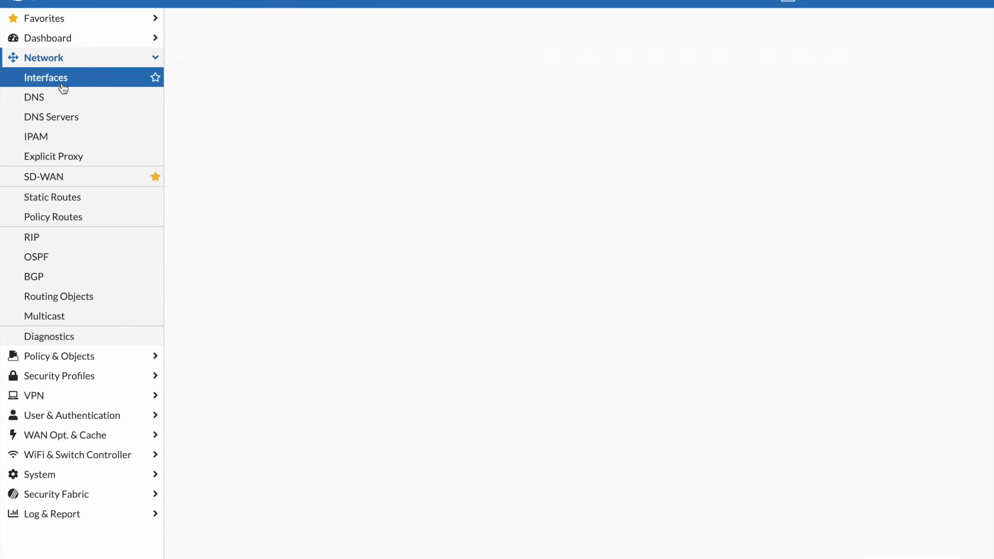
click(175, 410)
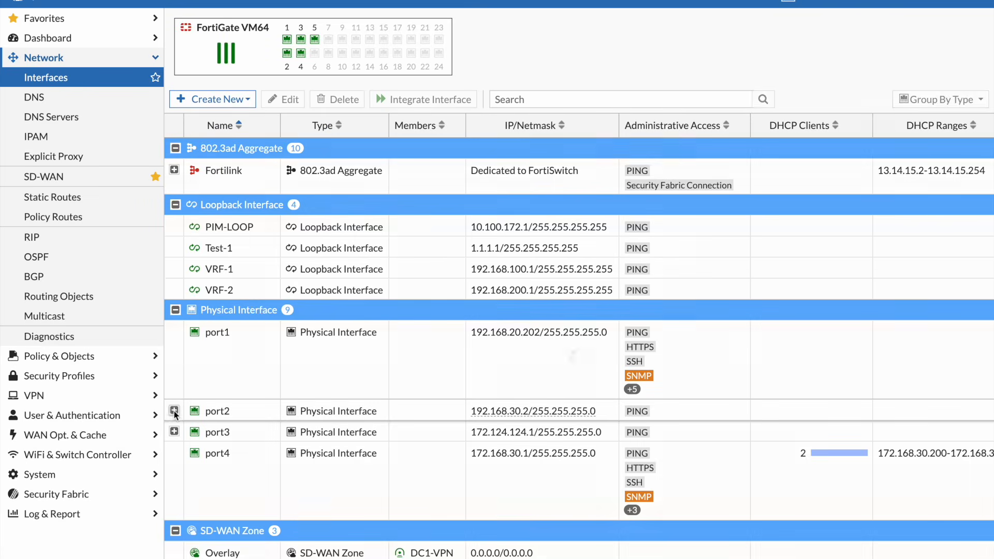
double_click(257, 453)
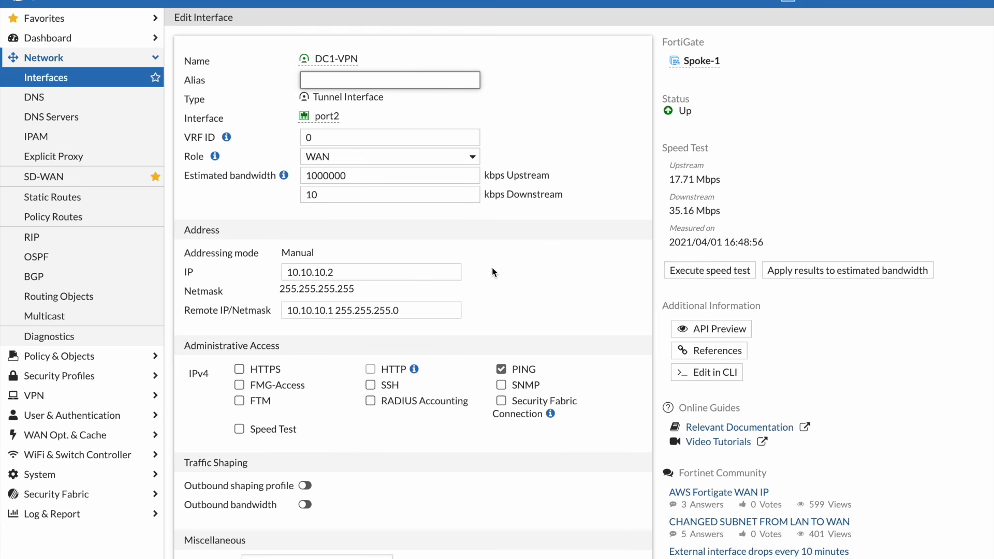
Highlight the DC1-VPN interface's estimated upstream bandwidth and show the favorite pages again
click(380, 178)
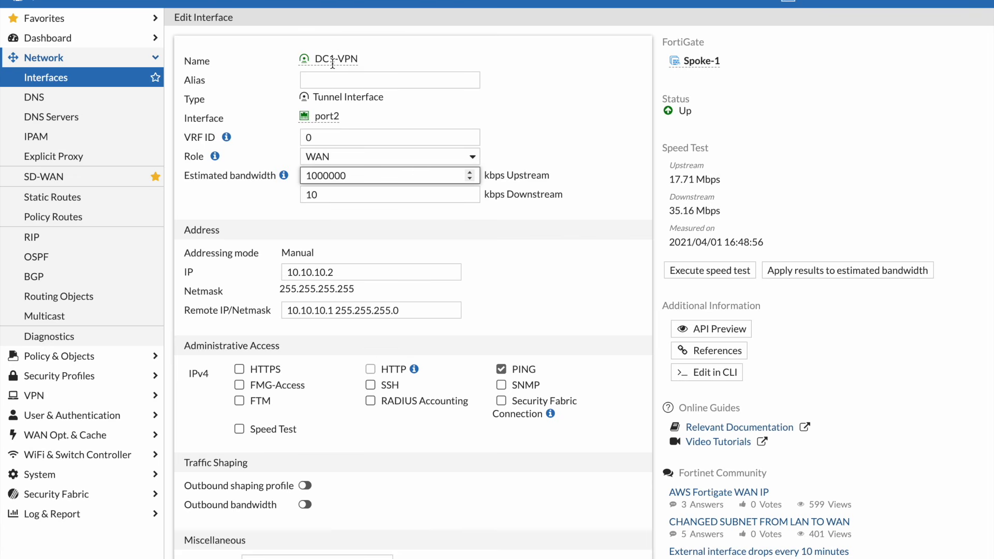
drag(305, 176, 348, 175)
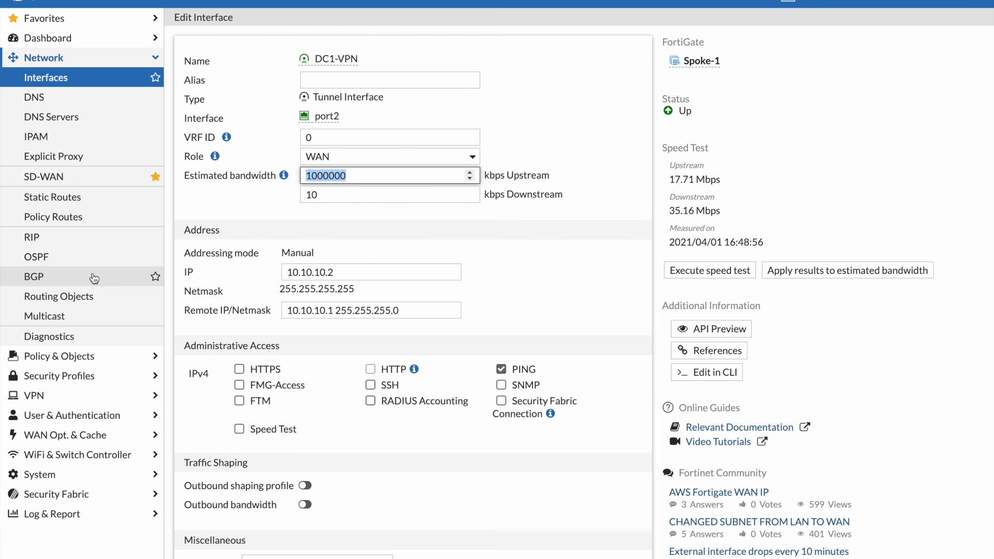
click(70, 17)
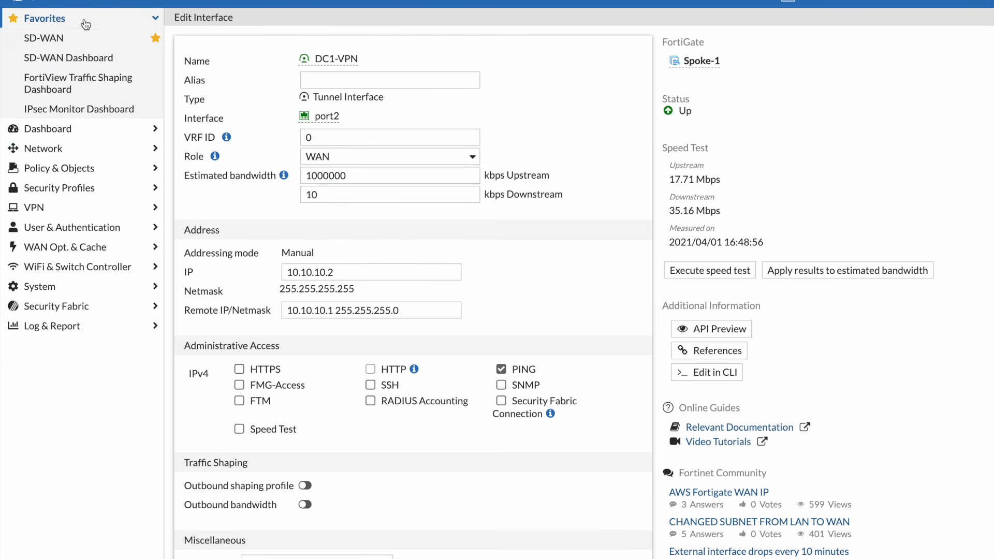
Open the SD-WAN rules and inspect the selected members of the Skype, Outlook-Email and Outlook-365 rules
click(68, 43)
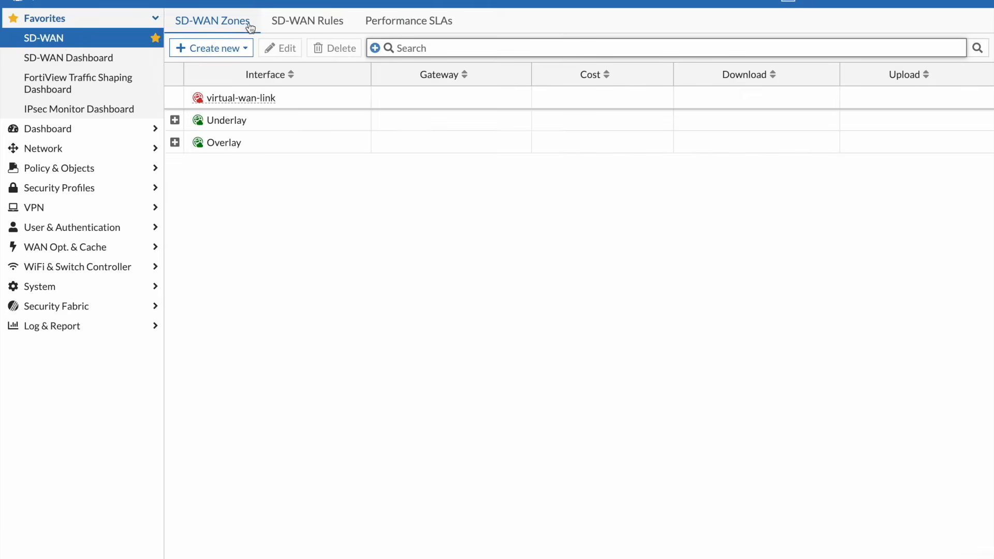
click(269, 24)
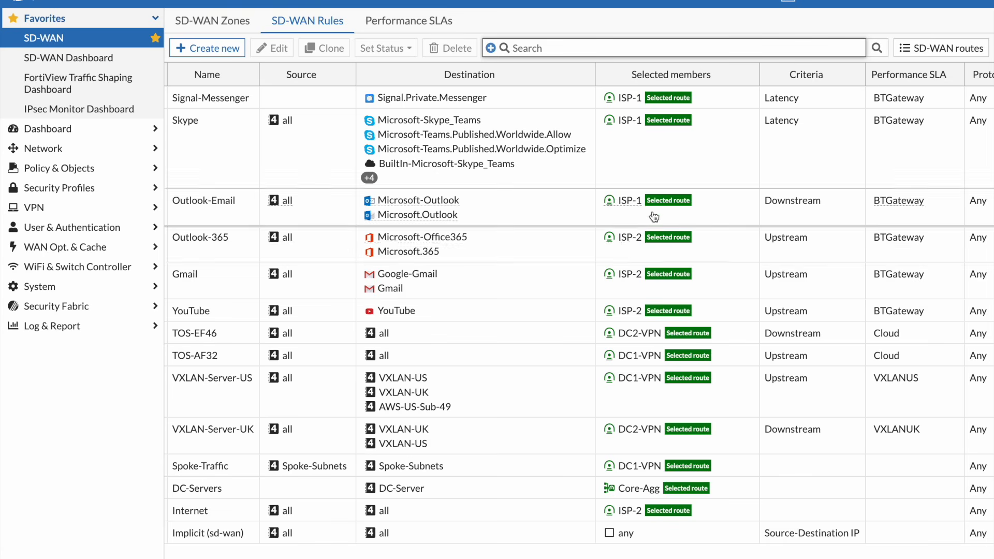
mouse_move(634, 280)
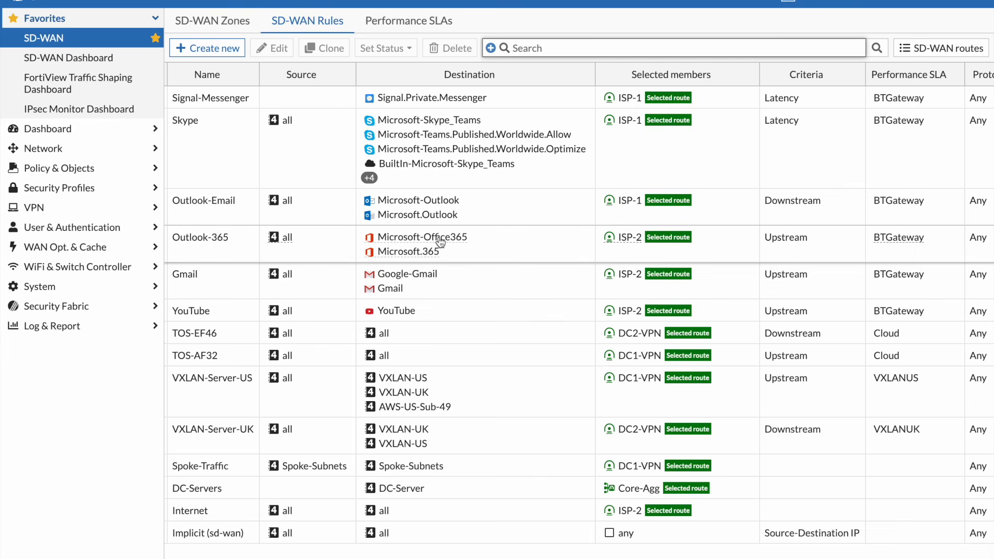
mouse_move(439, 244)
mouse_move(633, 205)
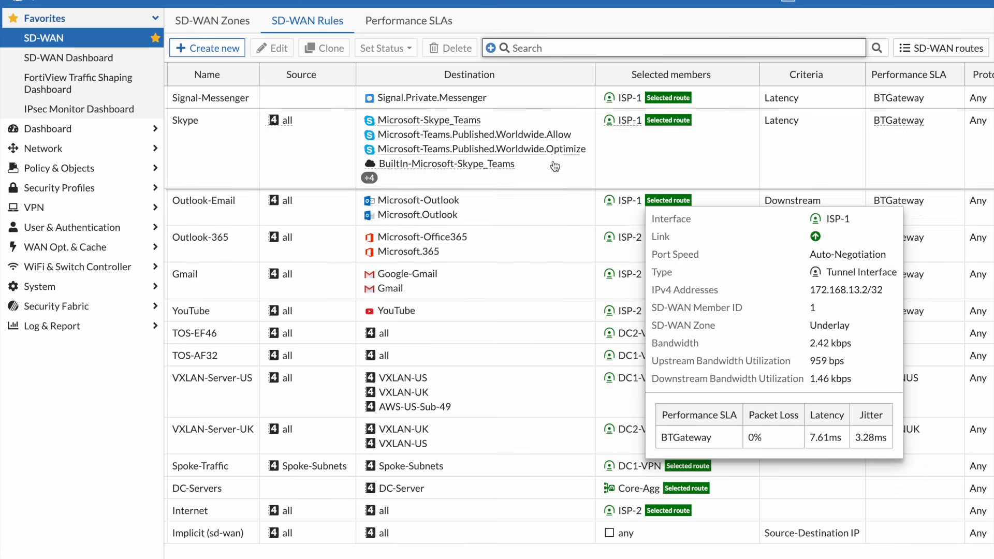
mouse_move(630, 126)
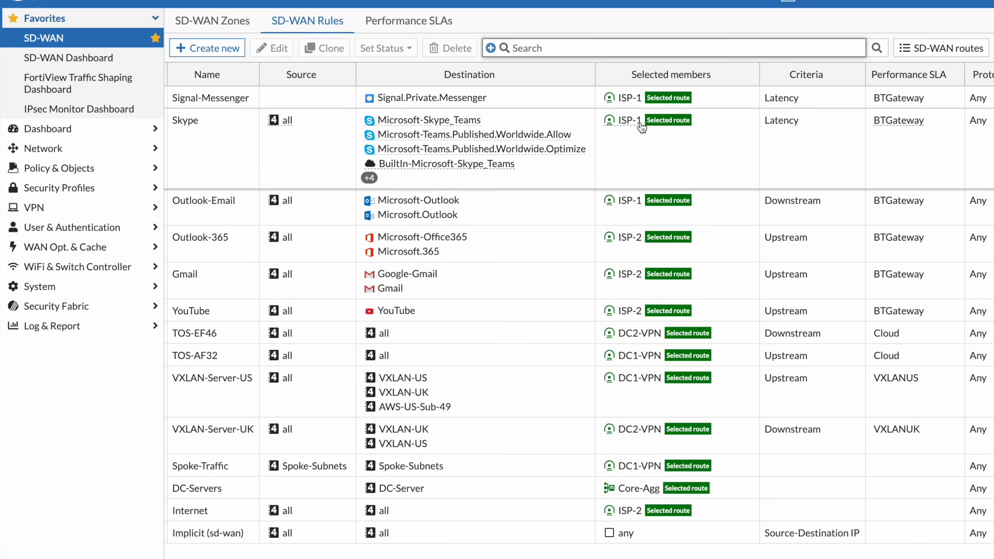
Try the Lowest cost (SLA) strategy with load balancing on the Skype rule without saving it
double_click(310, 160)
scroll(393, 375, down, 5)
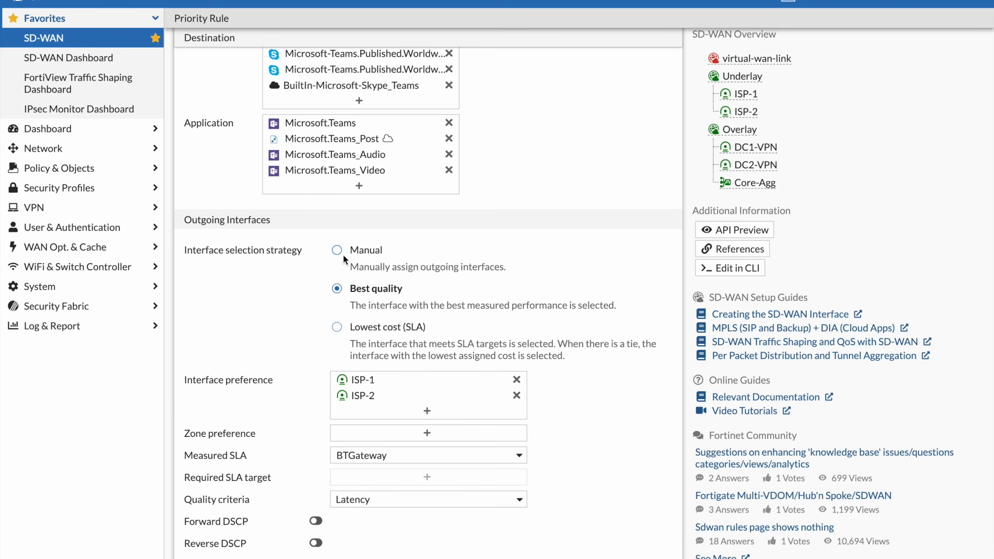
click(337, 328)
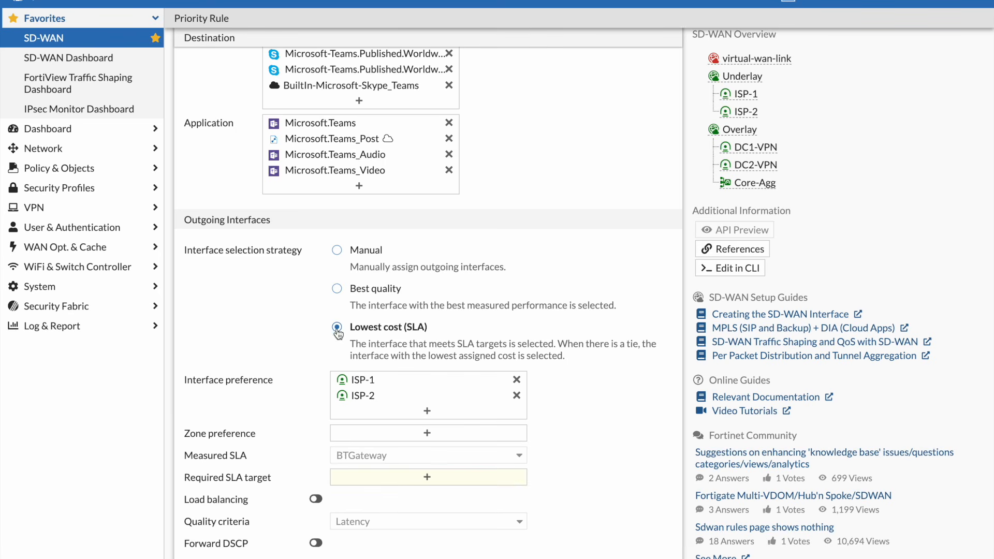
click(316, 500)
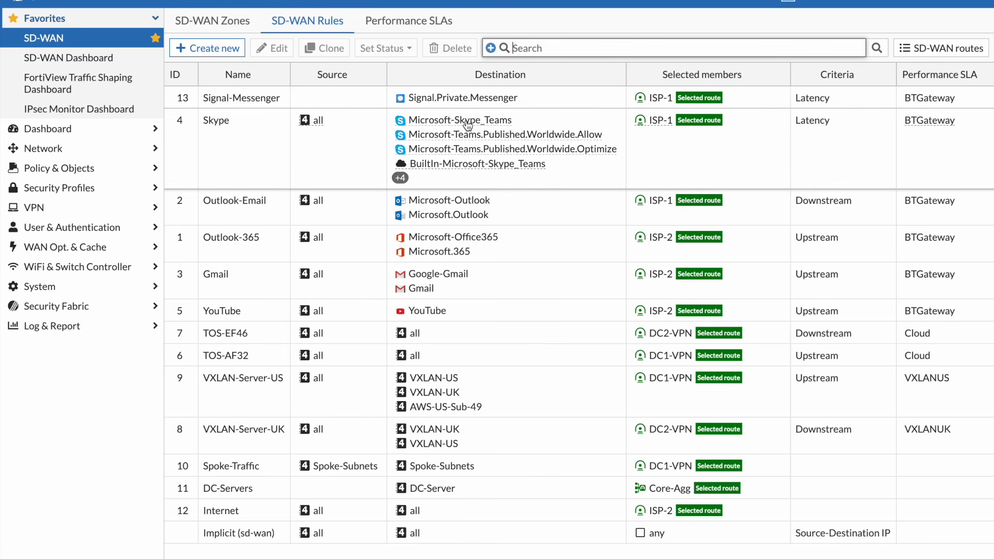
Expand the Core-Agg aggregate in the IPsec monitor and examine its member tunnels and algorithm
mouse_move(468, 126)
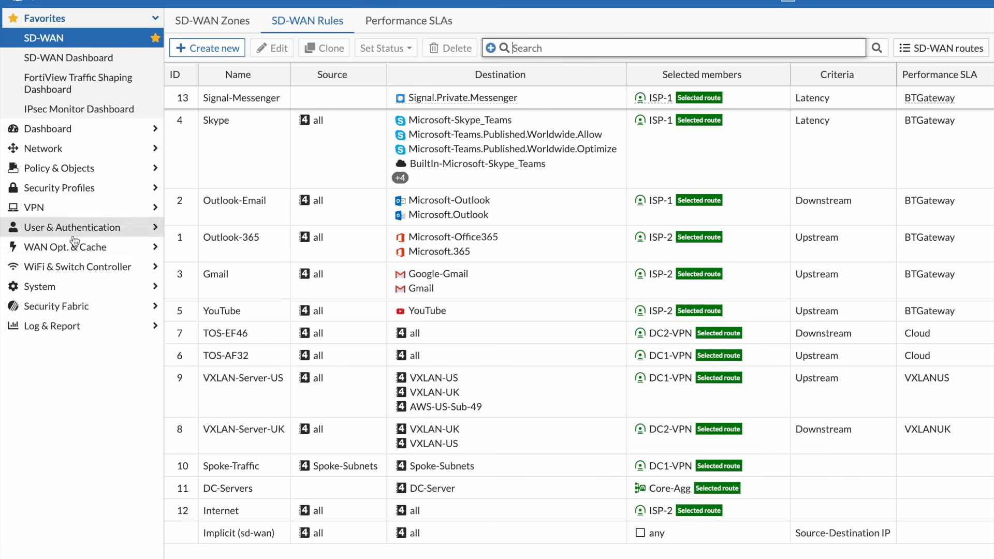
mouse_move(422, 149)
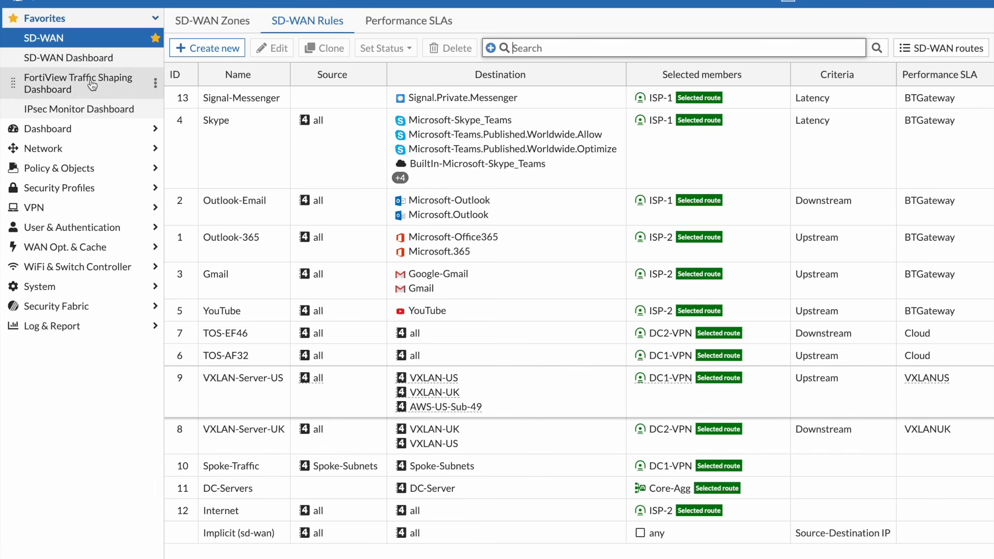
click(84, 113)
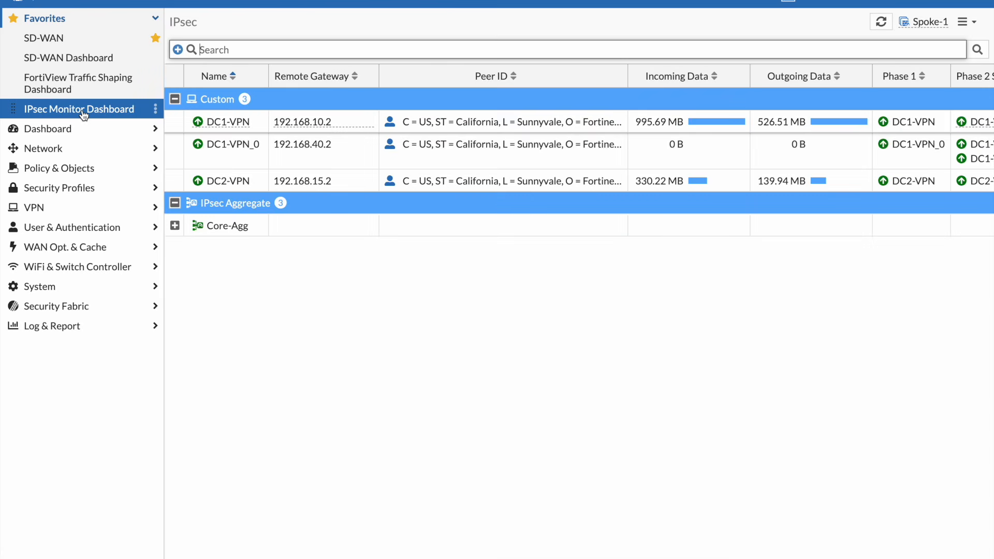
click(175, 227)
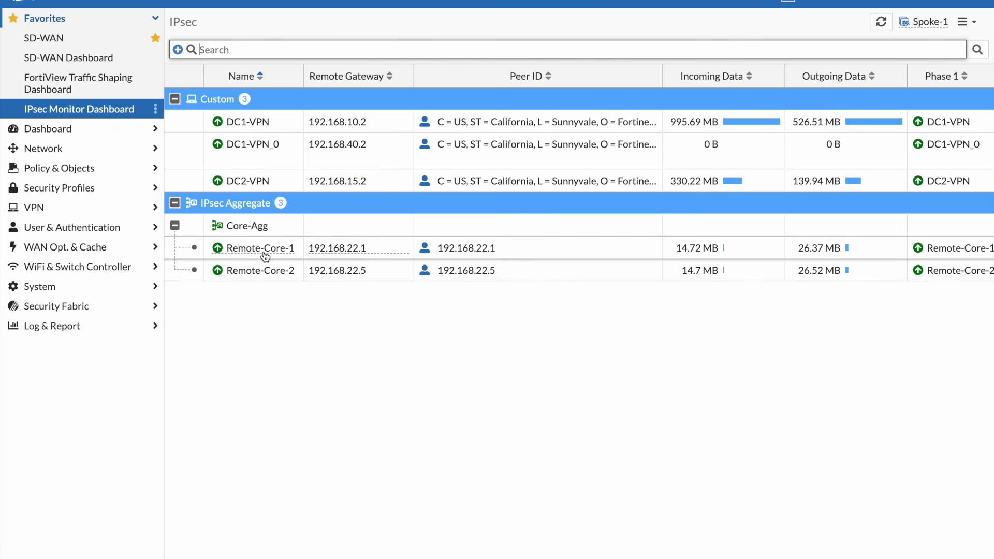
mouse_move(266, 249)
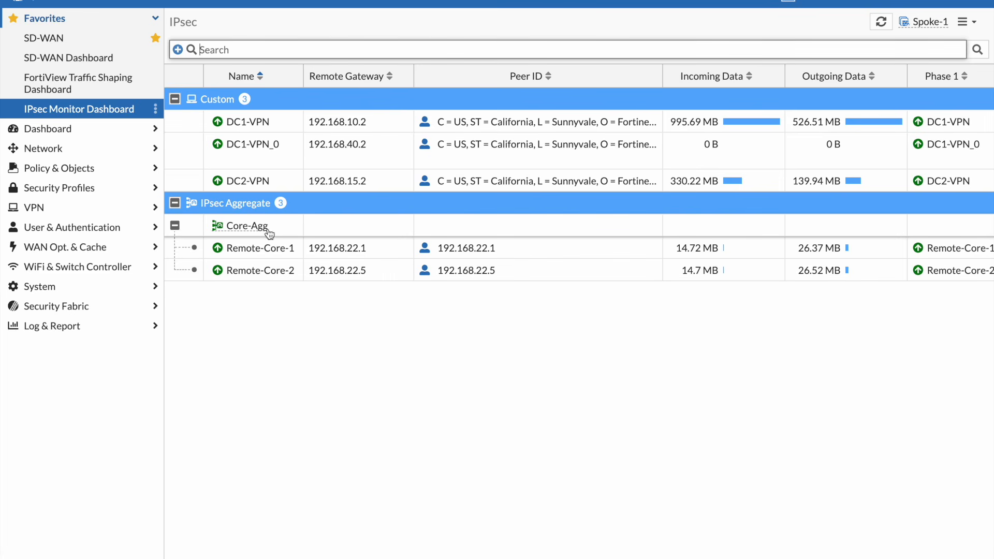
mouse_move(255, 229)
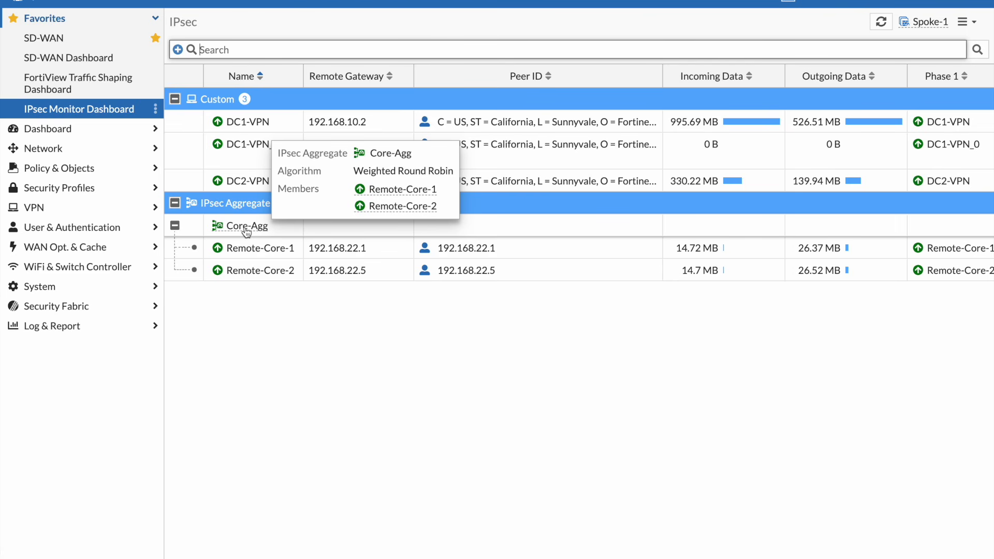
Return to the SD-WAN rules, open the DC-Servers rule and review its outgoing interface settings
click(77, 46)
click(310, 30)
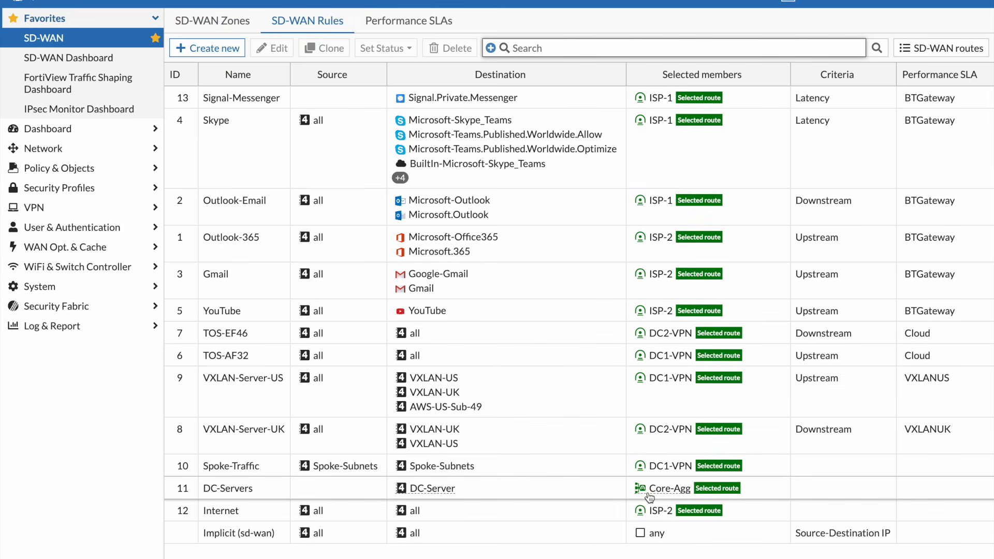
mouse_move(650, 497)
double_click(584, 494)
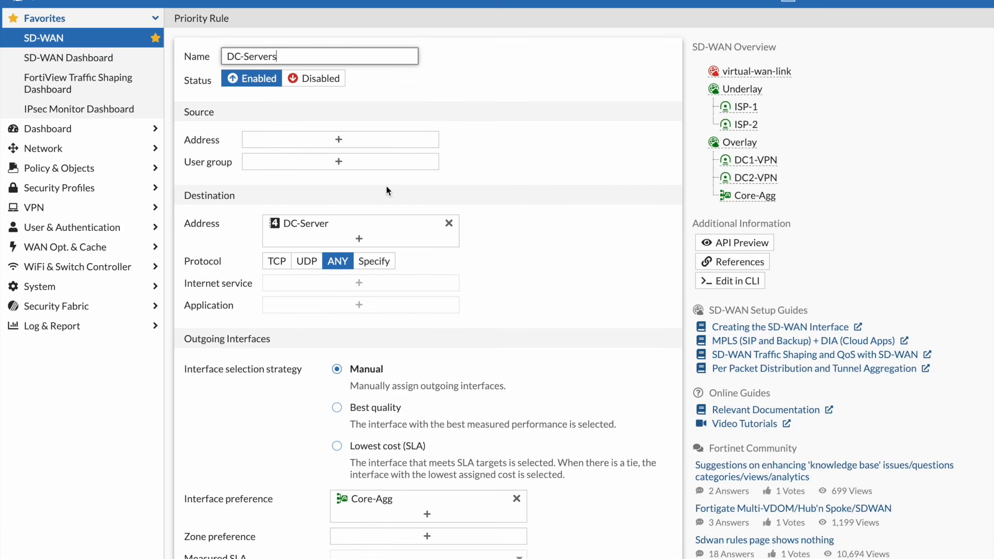
scroll(362, 402, down, 3)
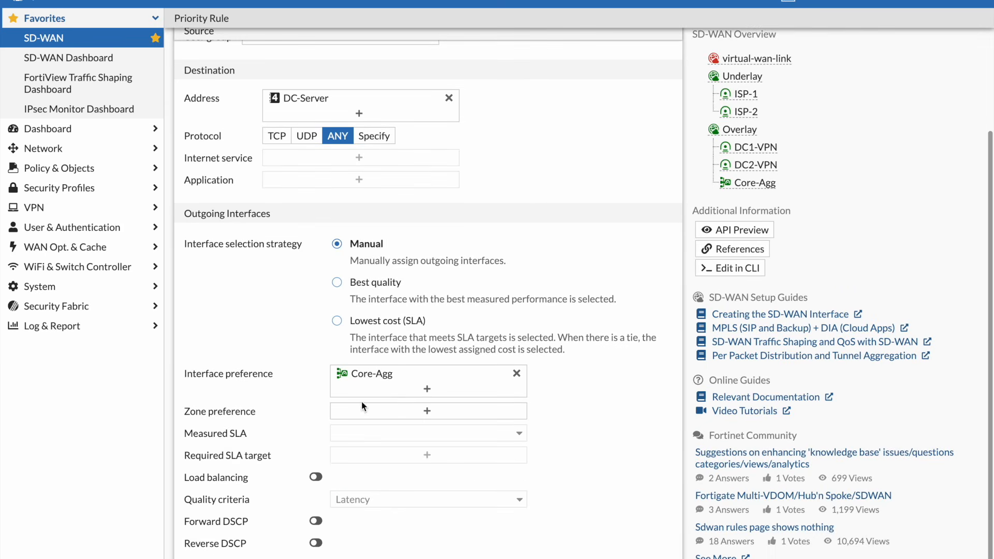
Try adding DC1-VPN to the DC-Servers rule's interface preference beside Core-Agg, remove it again and leave the rule unsaved
click(395, 396)
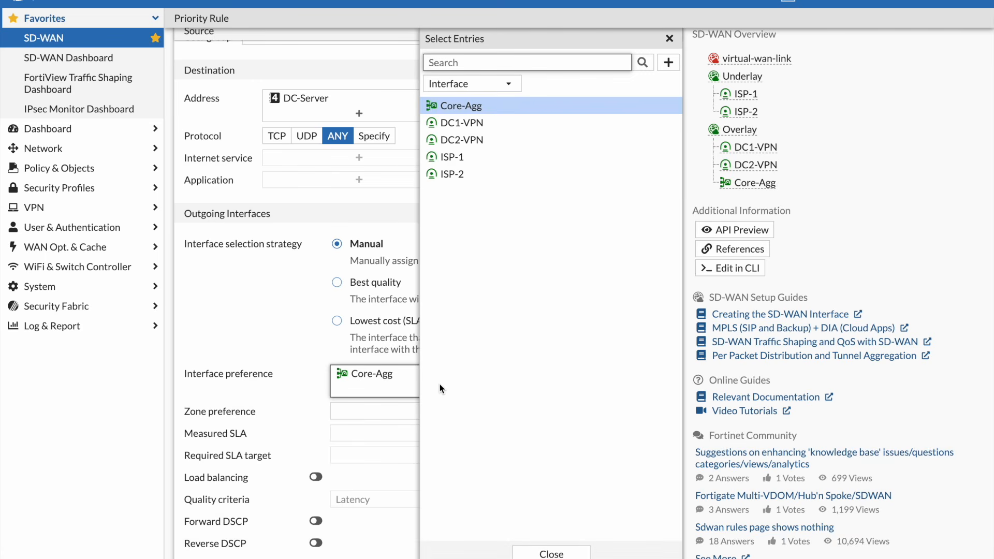
click(463, 123)
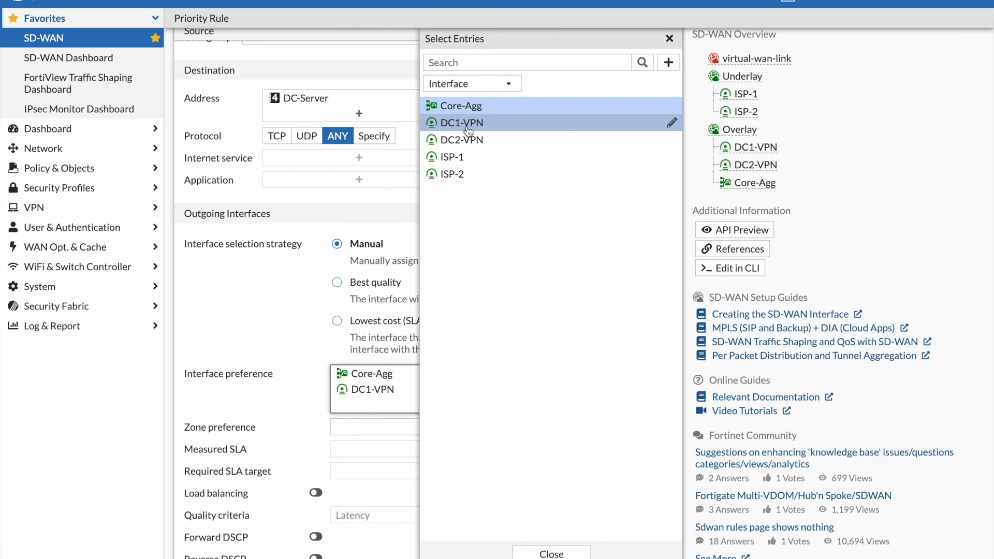
mouse_move(469, 130)
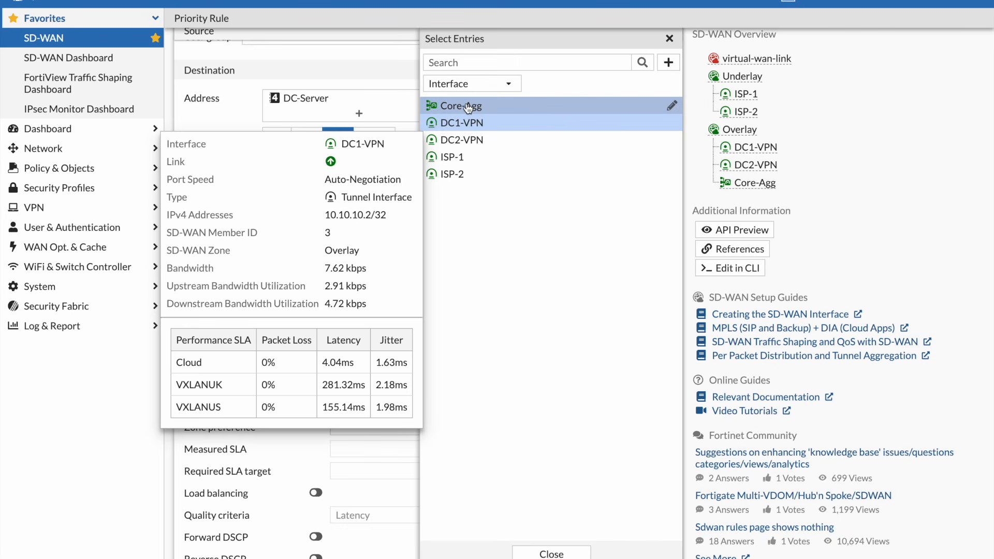
mouse_move(468, 107)
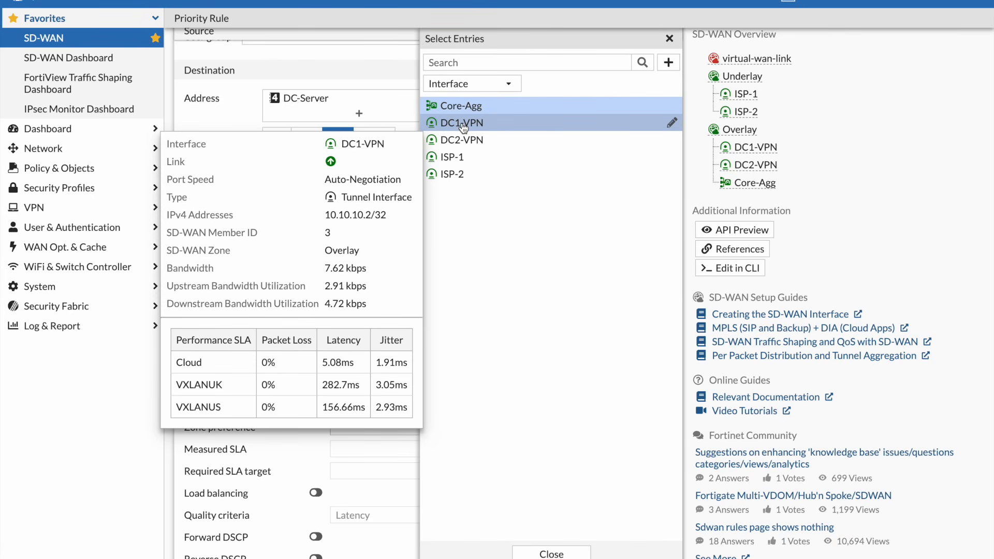
click(464, 127)
click(551, 553)
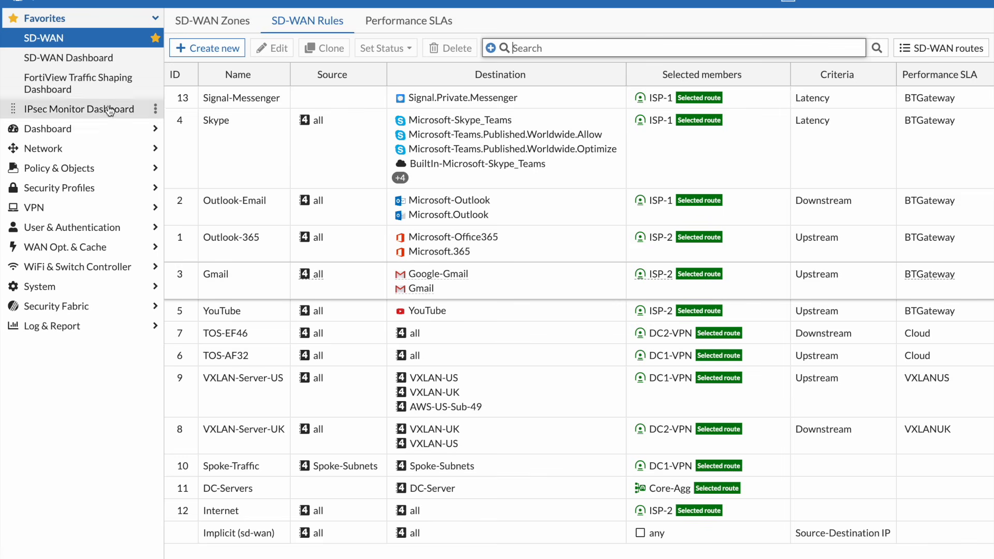
Open the Skype traffic shaping policy and examine its destinations and matched applications
click(74, 153)
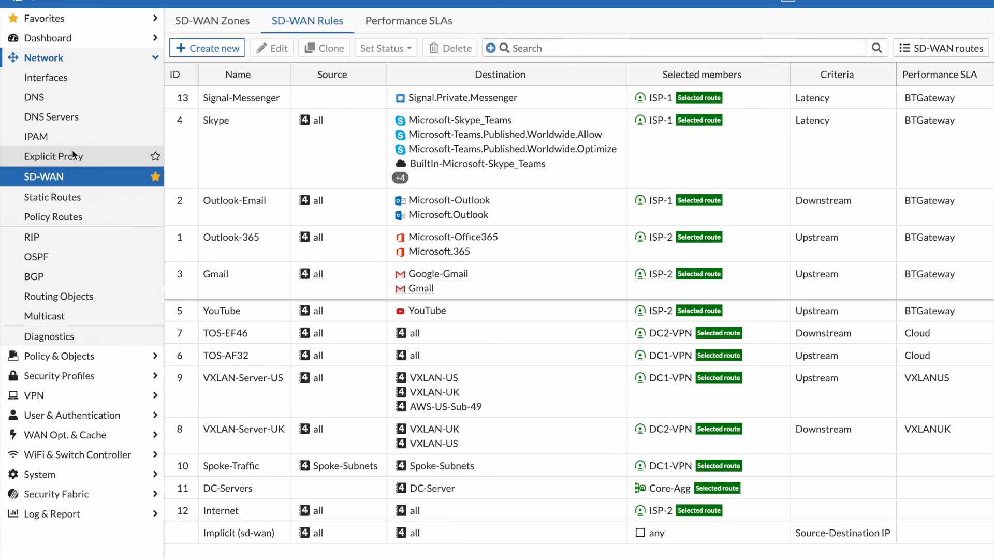
click(95, 359)
click(91, 380)
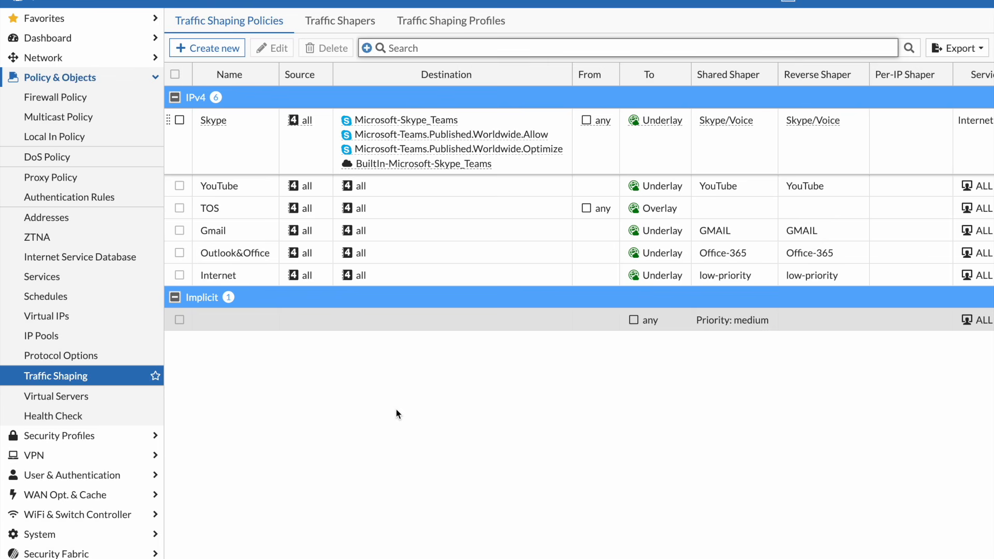
mouse_move(437, 163)
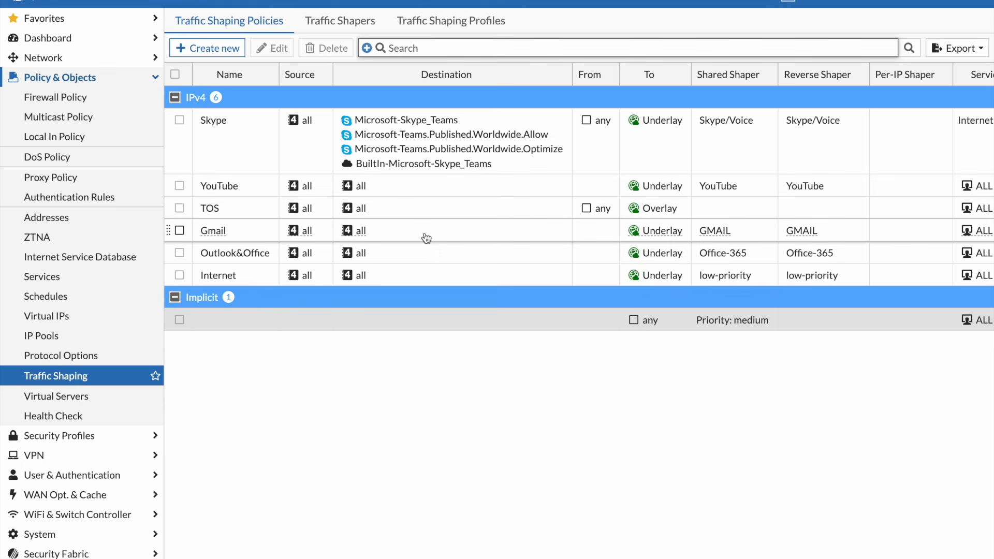
double_click(430, 133)
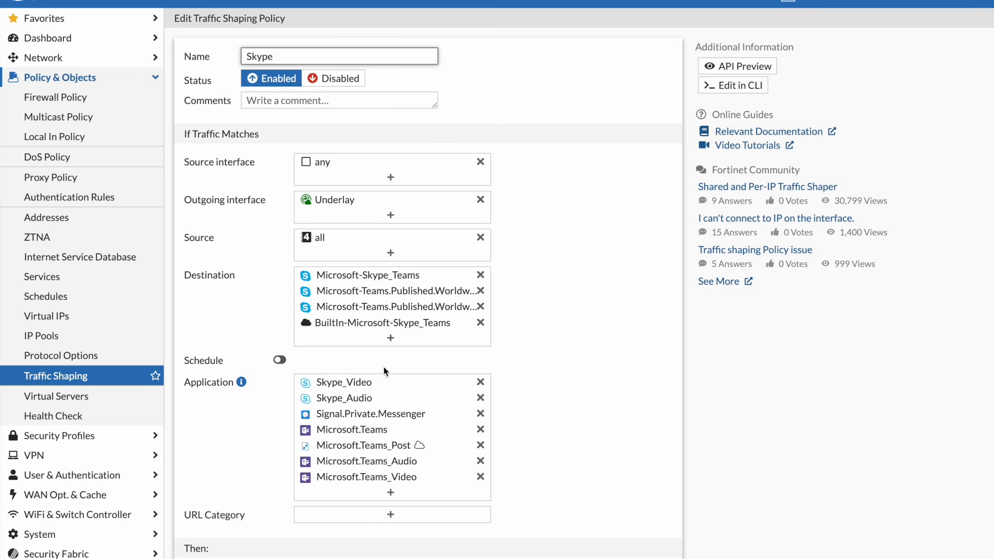
mouse_move(381, 432)
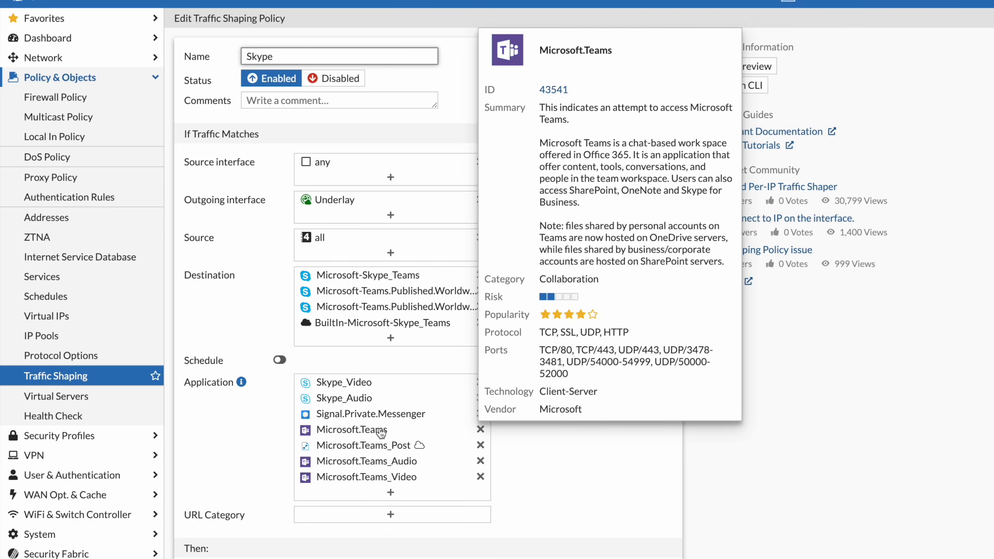
Review the bandwidths and priorities of the traffic shapers, and display the traffic shaping profiles
click(80, 377)
click(327, 25)
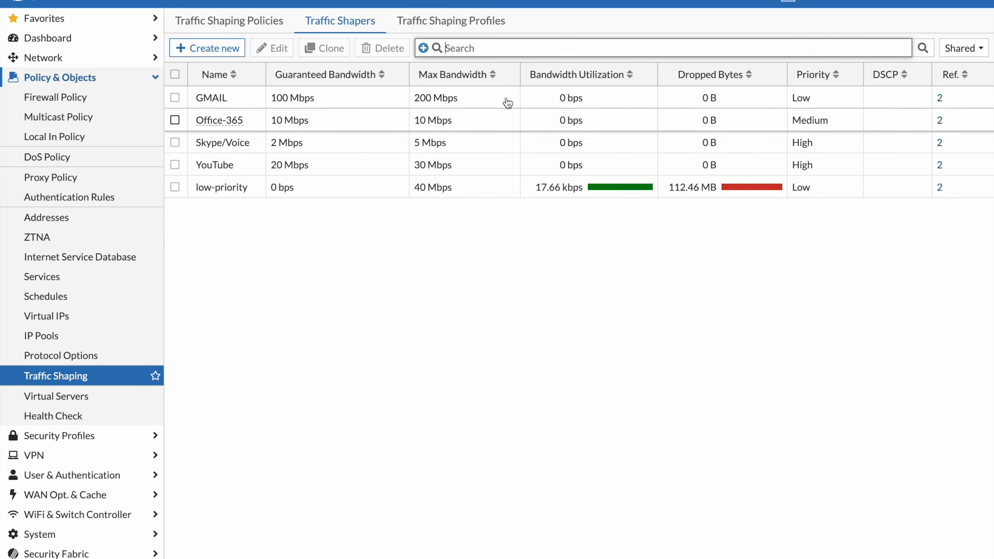
click(475, 21)
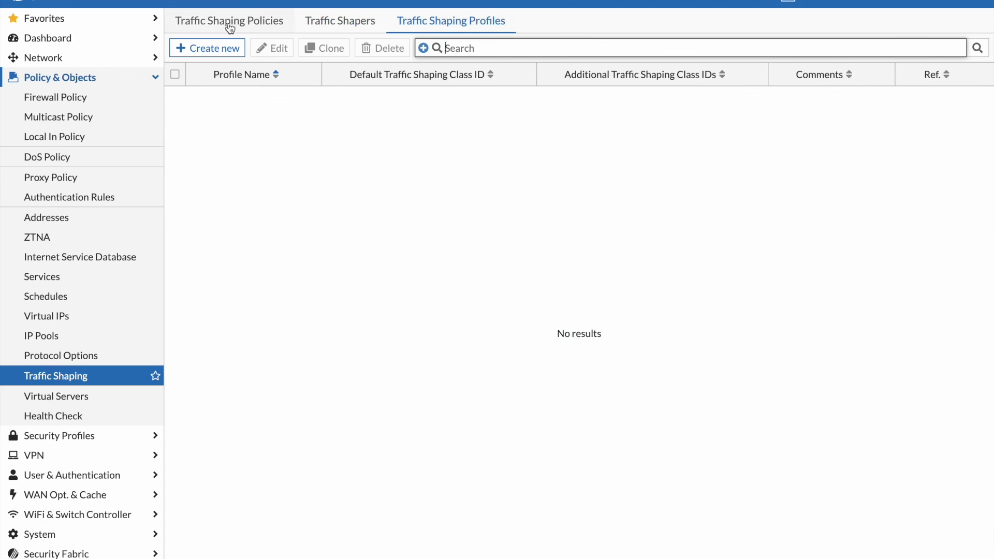
Start a new traffic shaping profile and add a default shaping class with class ID Voip (3)
click(216, 48)
click(251, 145)
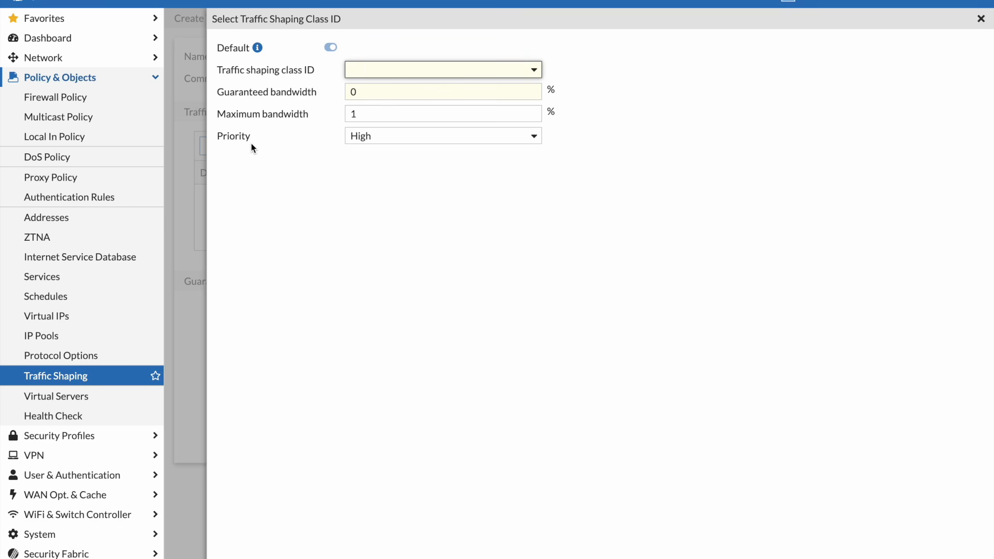
click(371, 71)
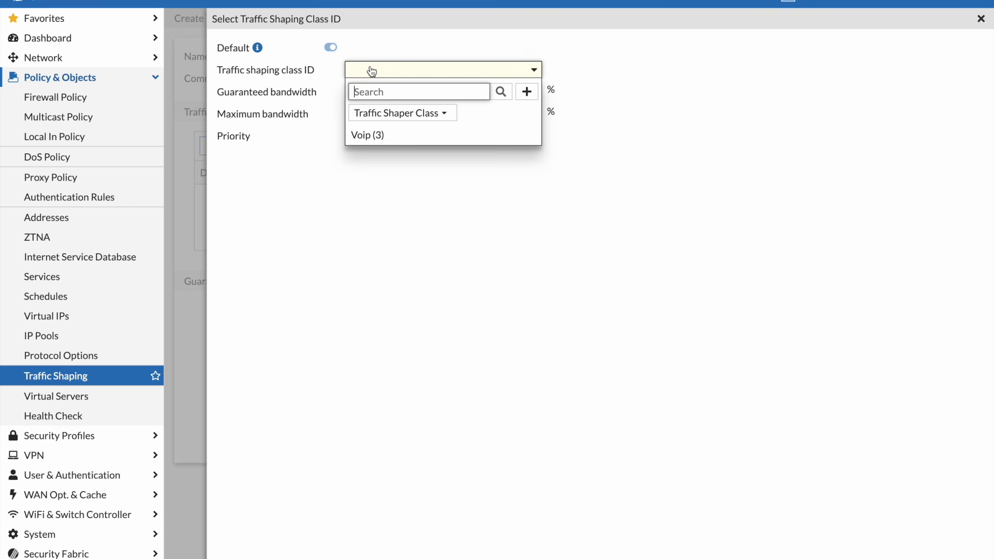
click(371, 134)
Add the Voip class with 20% guaranteed and 30% maximum bandwidth, and discard the new traffic shaping profile
click(381, 90)
key(BackSpace)
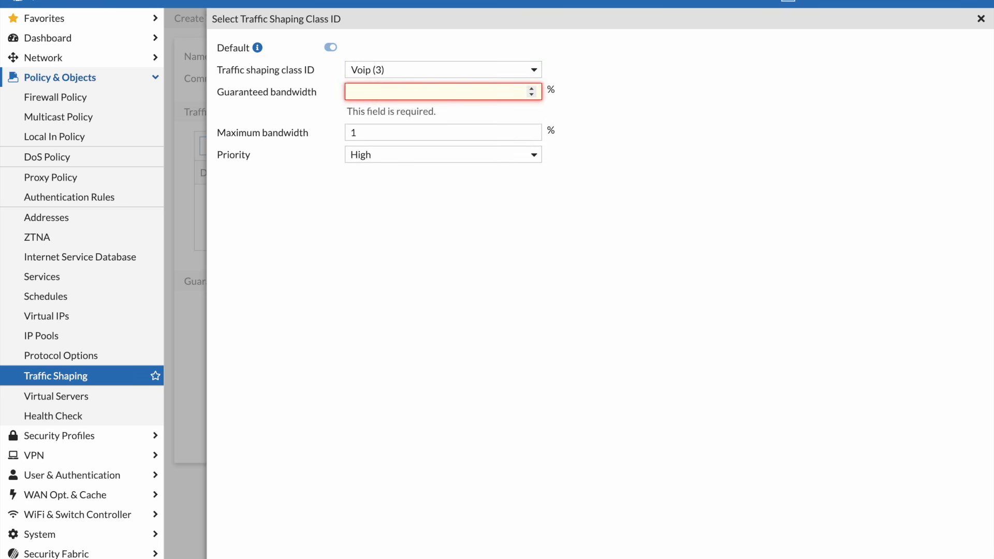
text(20)
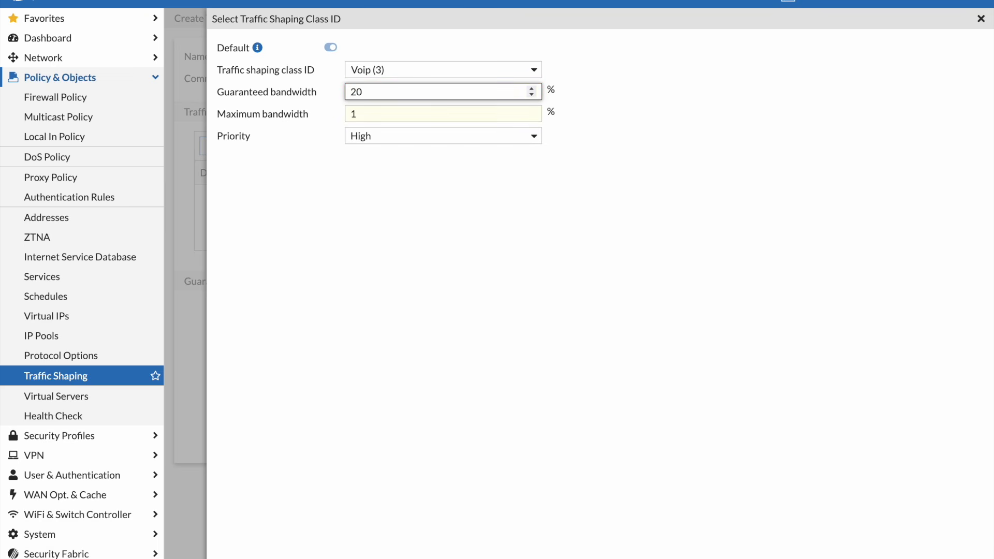
click(395, 113)
key(BackSpace)
text(30)
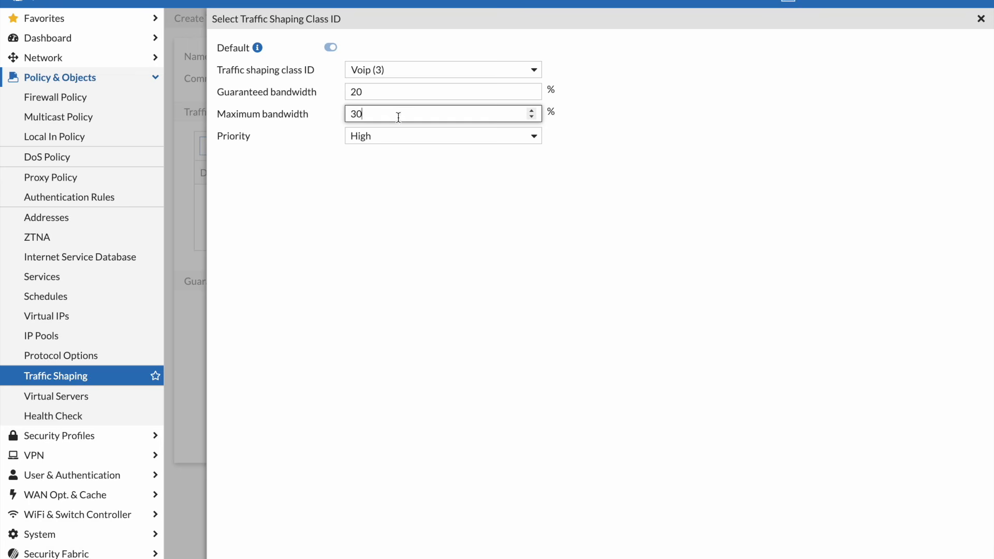
click(415, 138)
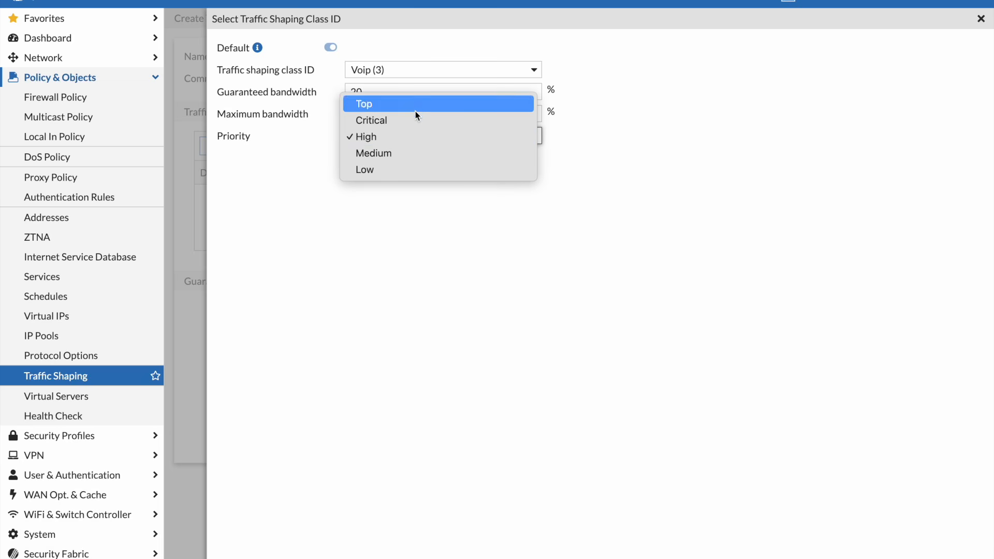
click(433, 227)
click(541, 558)
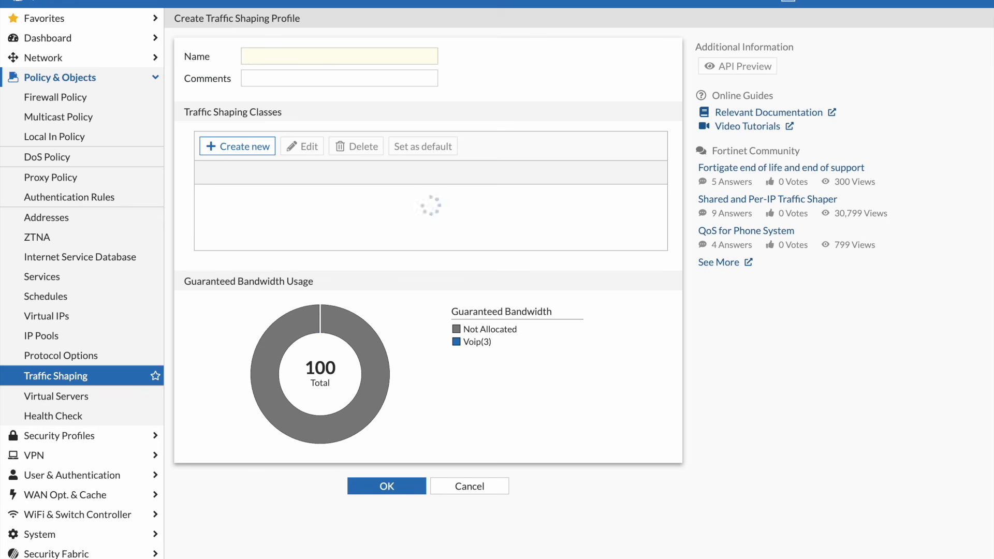
mouse_move(292, 201)
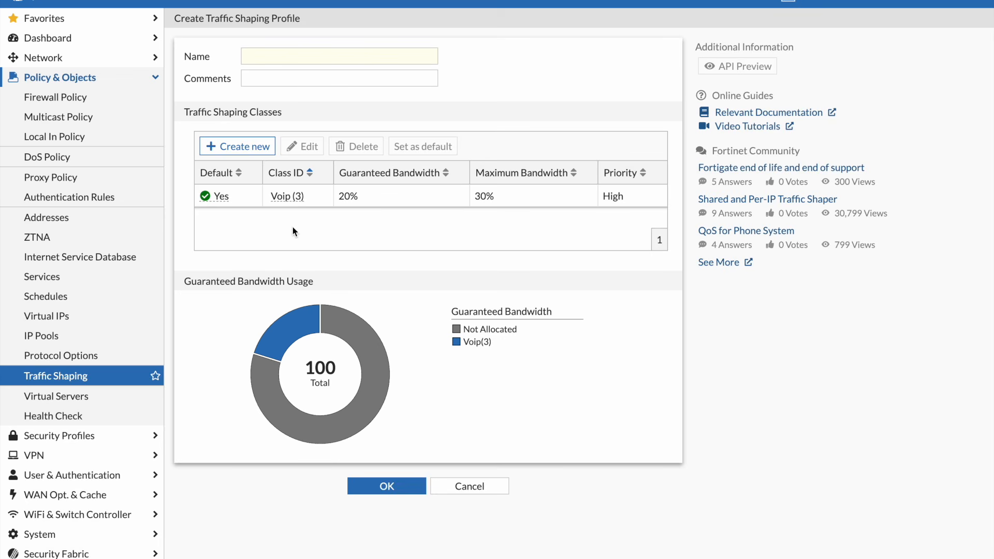
click(466, 487)
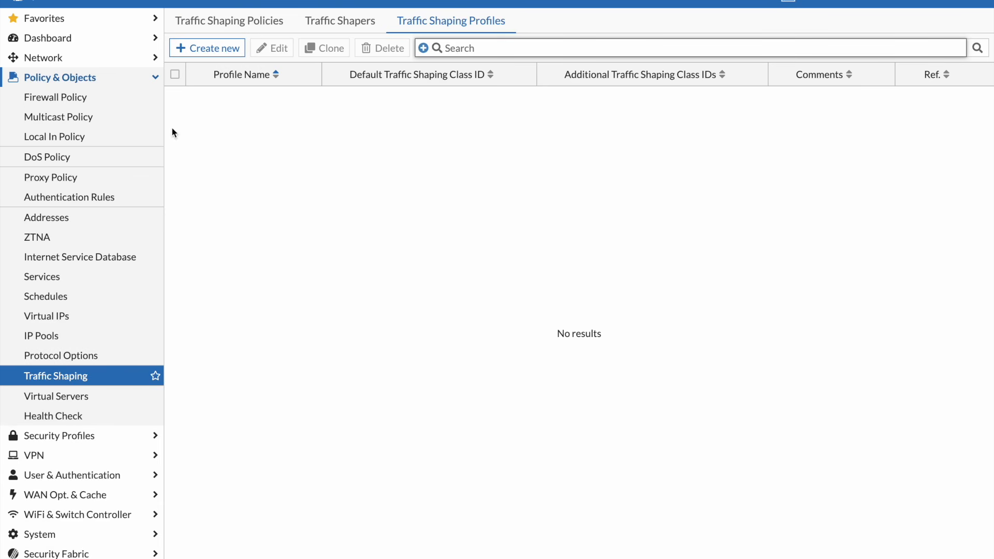
Display the application signatures under Security Profiles and the options for creating a custom signature or application group
click(81, 435)
click(90, 394)
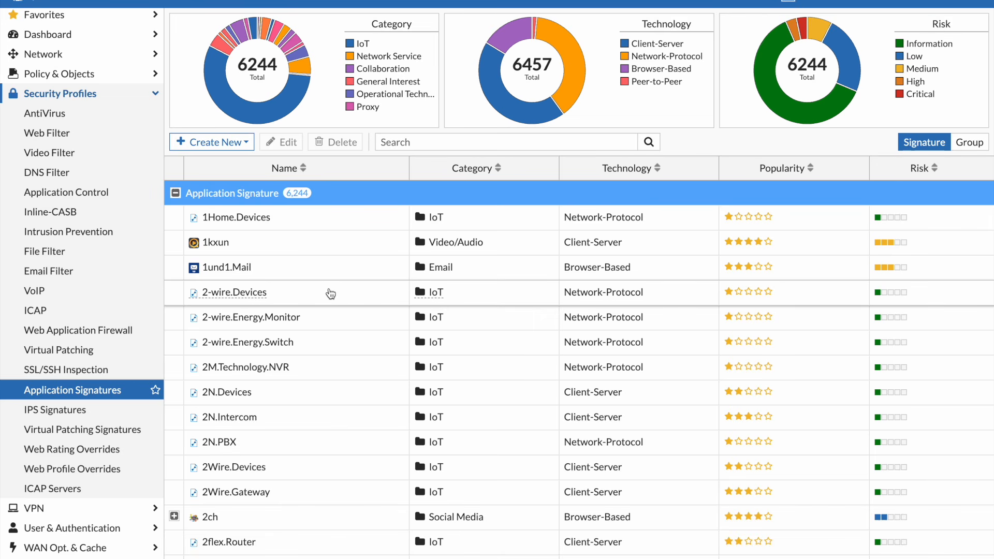
click(234, 141)
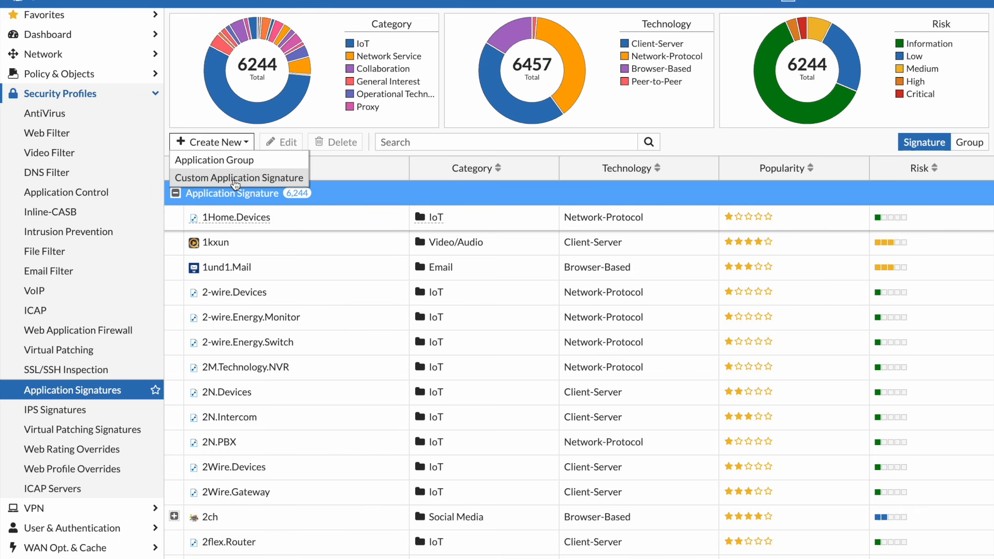
Open the FortiView Traffic Shaping Dashboard from the favorites
scroll(55, 249, up, 1)
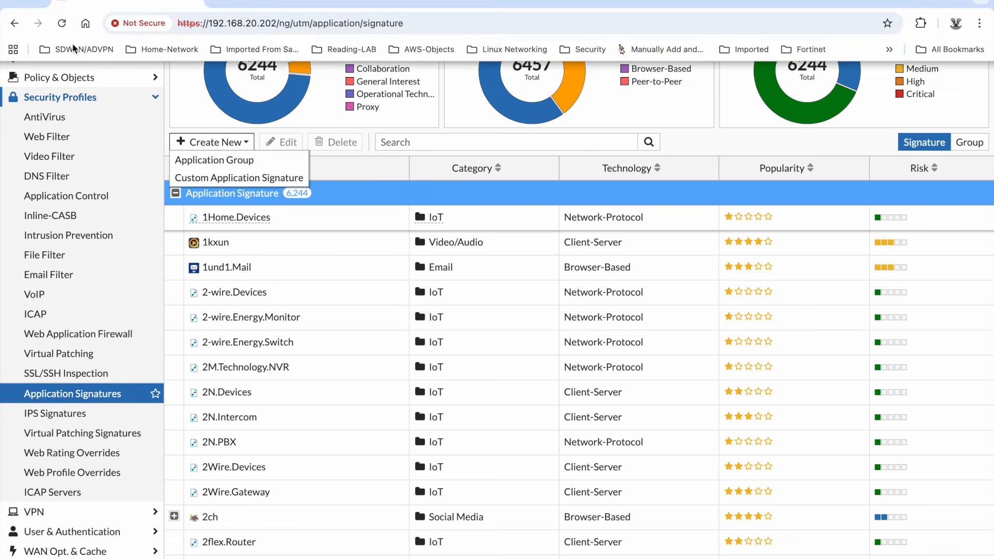
click(64, 24)
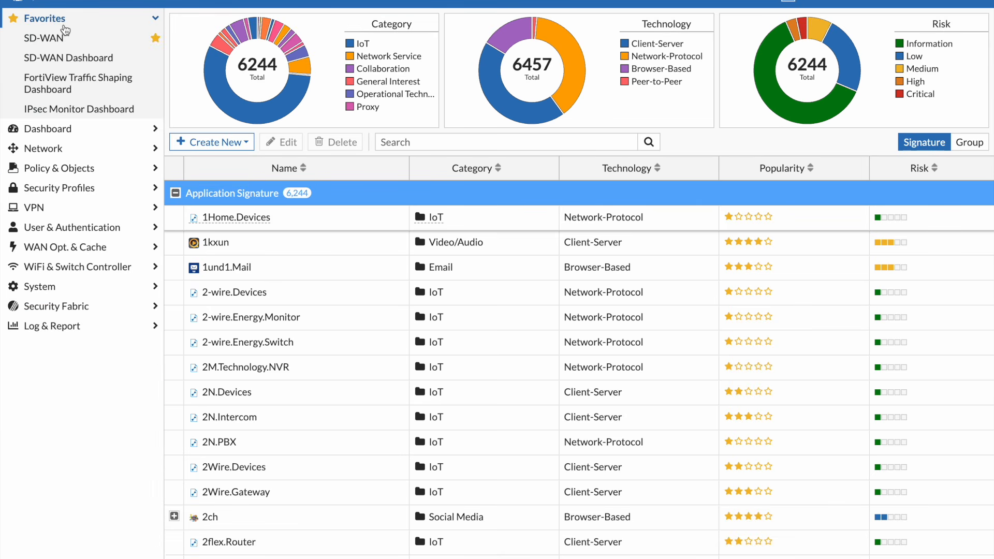
click(69, 80)
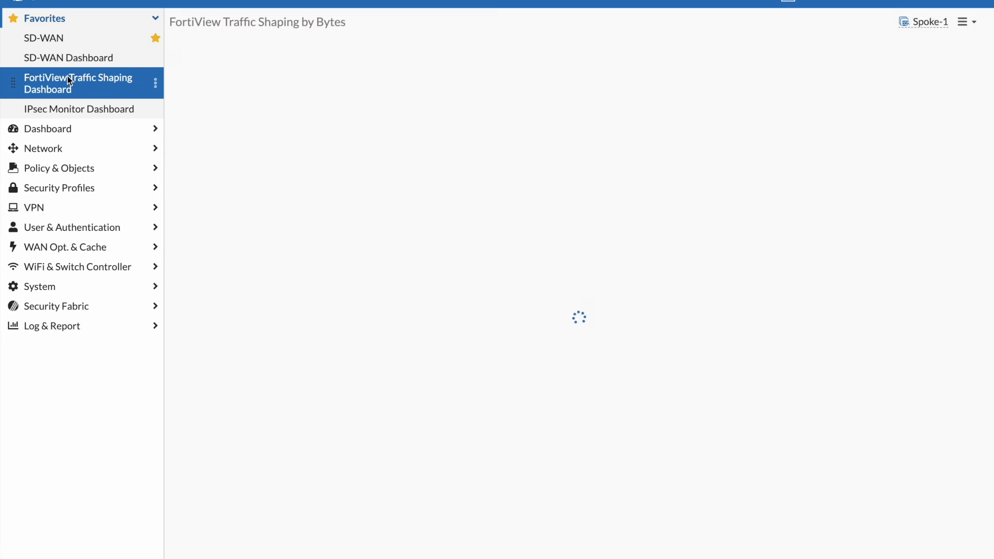